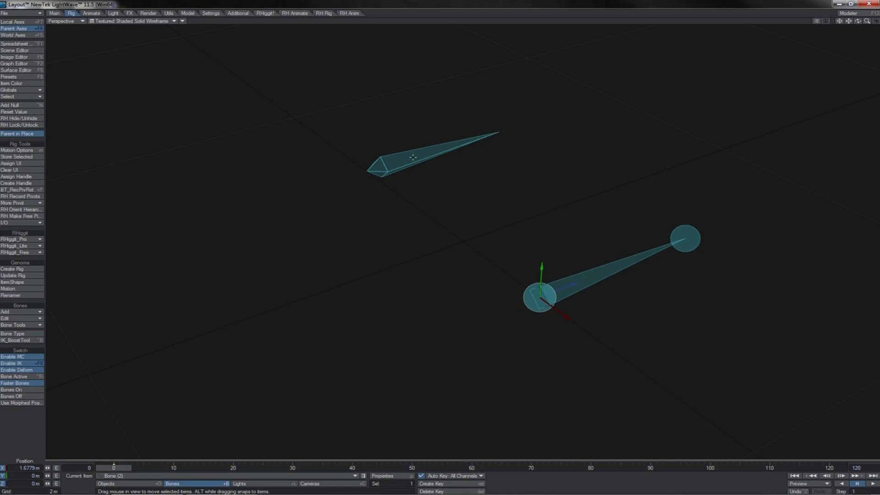
Try rotating Bone (1) about its base, undo the rotation, and return to the Move tool.
click(414, 158)
key(y)
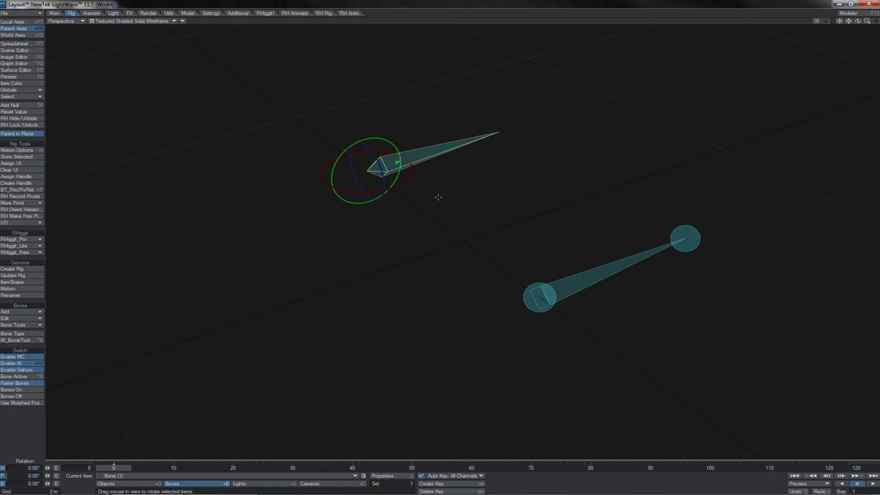
drag(439, 197, 465, 260)
key(ctrl+z)
key(t)
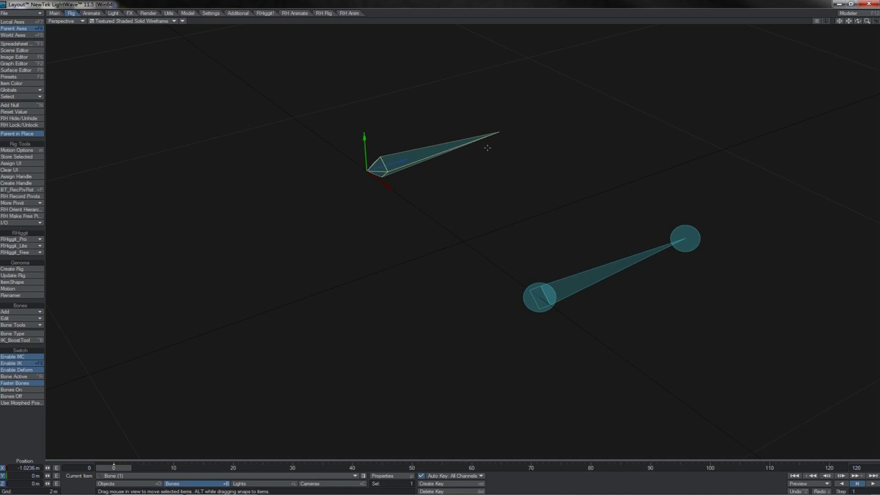
Inspect how the joints and the Z-axis bone select, picking each one singly and both joints together.
click(536, 283)
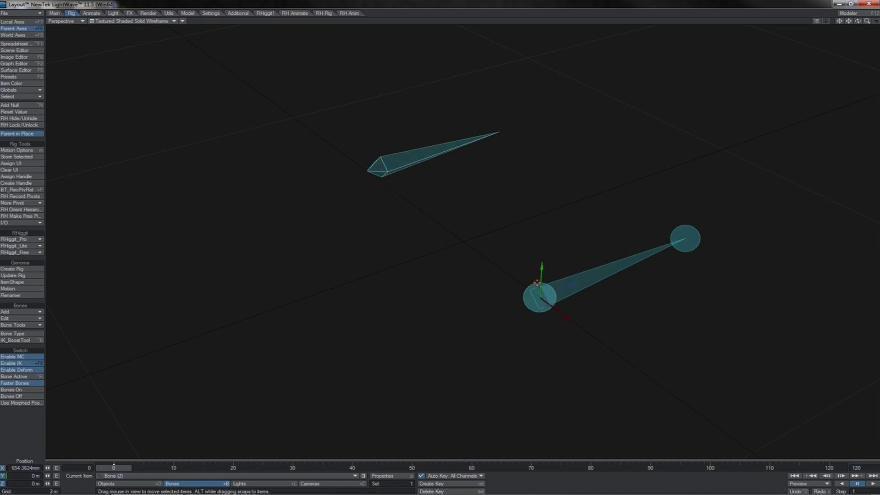
click(606, 276)
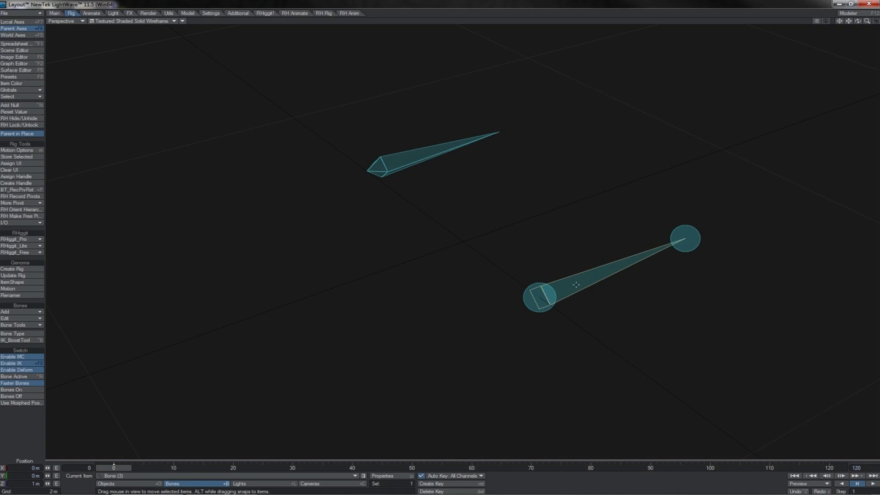
click(697, 246)
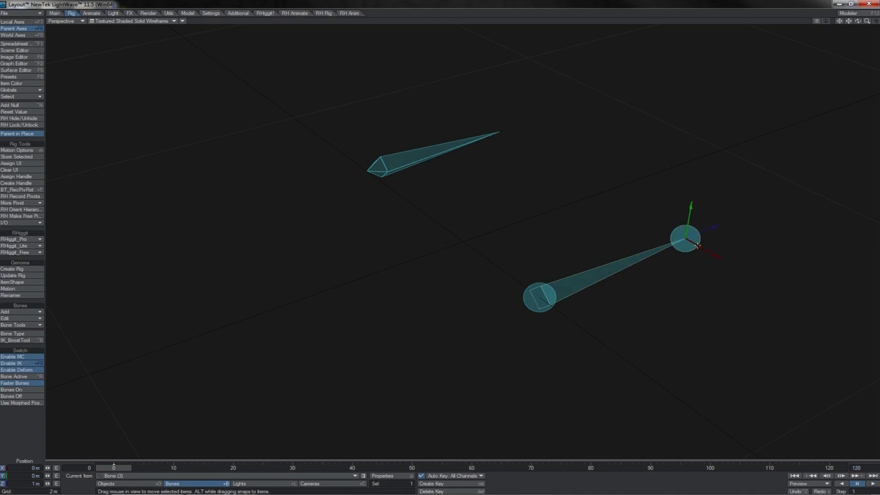
shift+click(543, 285)
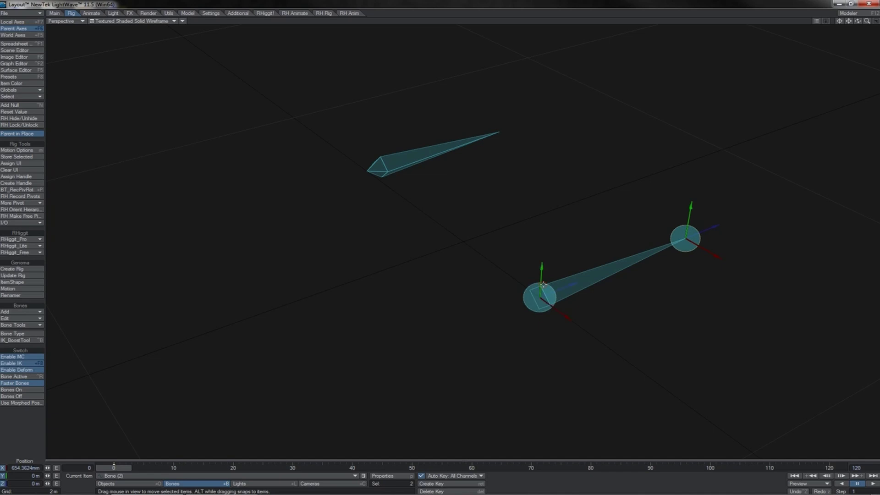
click(422, 152)
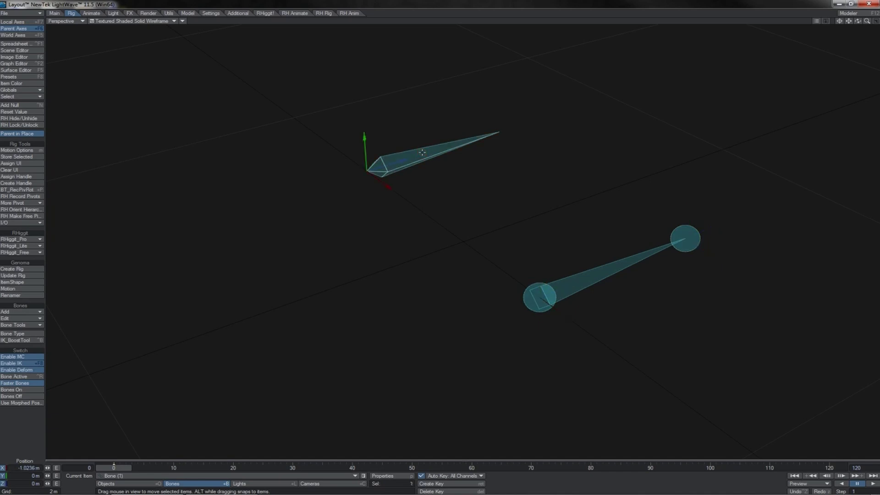
Clear the root joint Bone (2) from the scene.
click(531, 283)
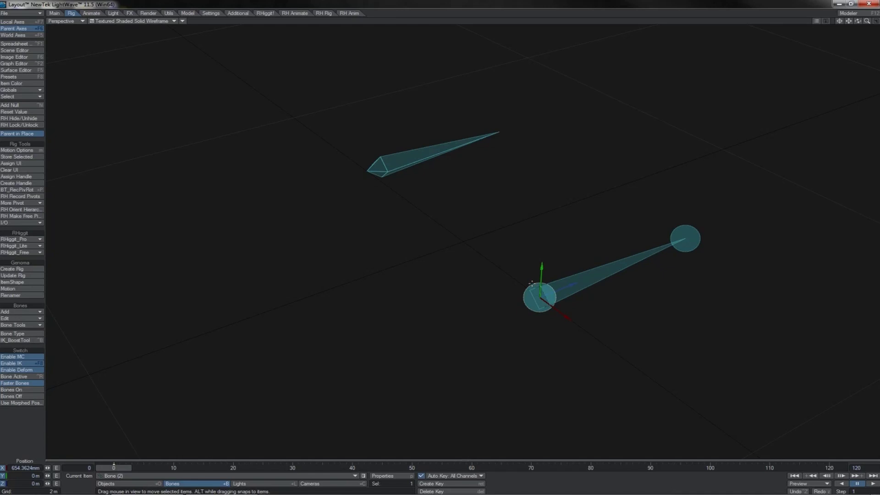
key(Delete)
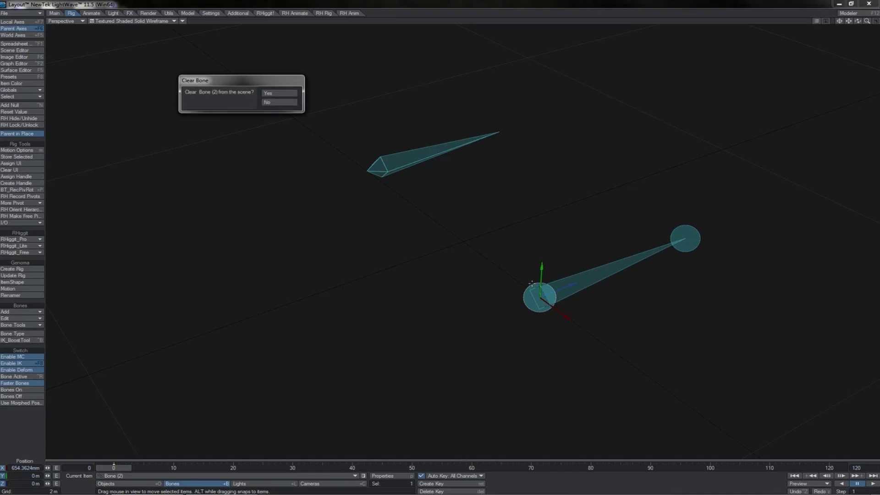
key(Return)
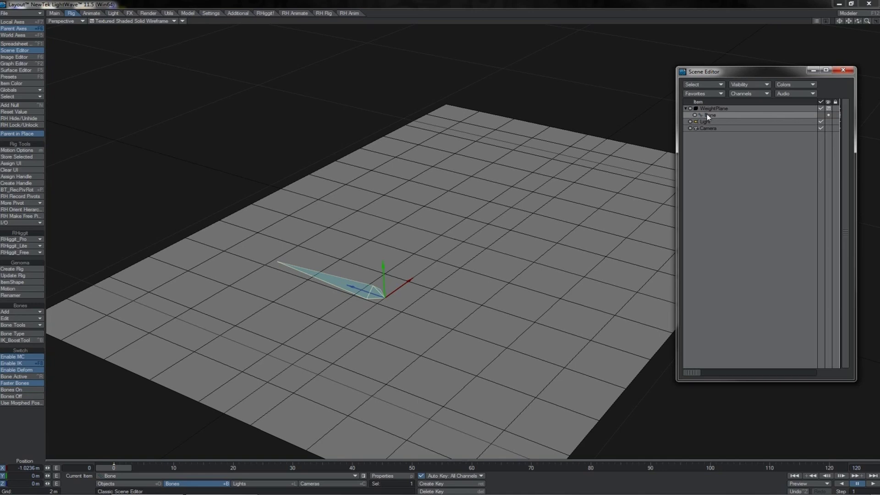
Select WeightPlane and its bone, and examine the Use Bones From Object choices in the bone properties.
click(713, 109)
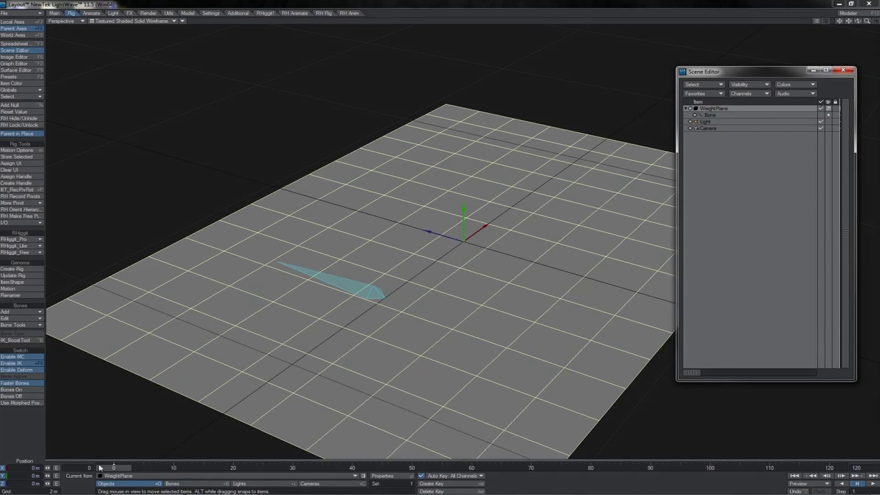
click(174, 484)
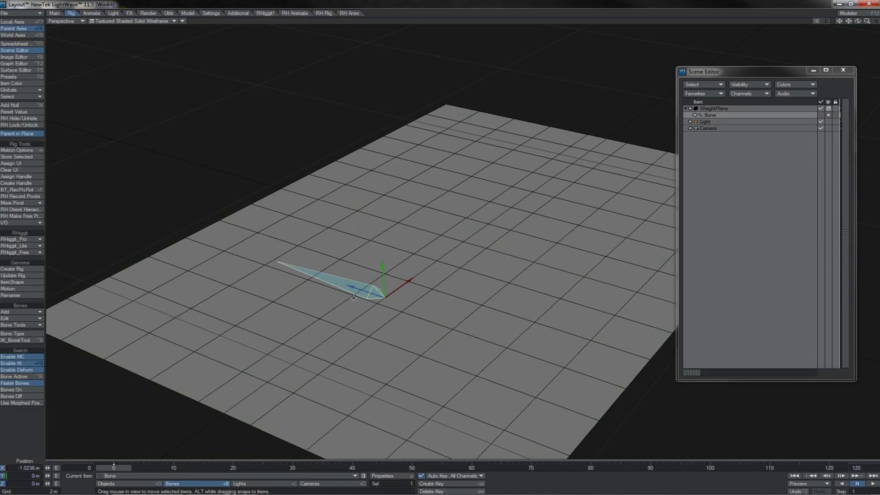
key(p)
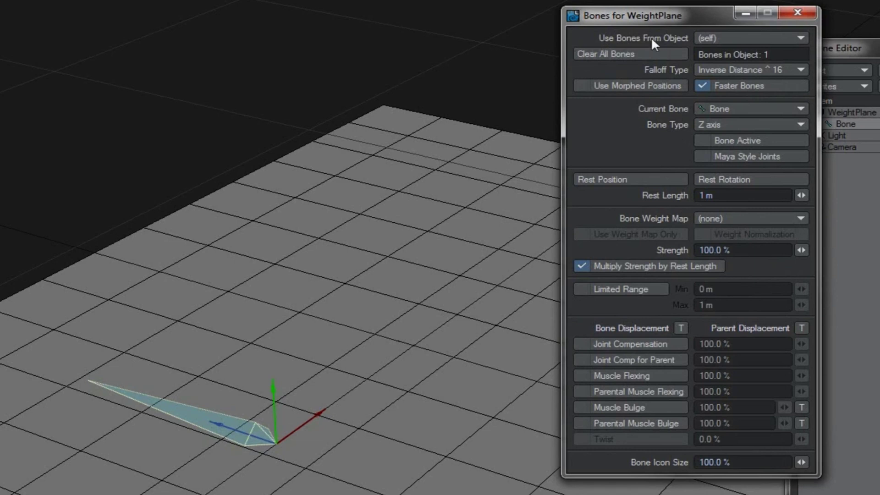
click(713, 38)
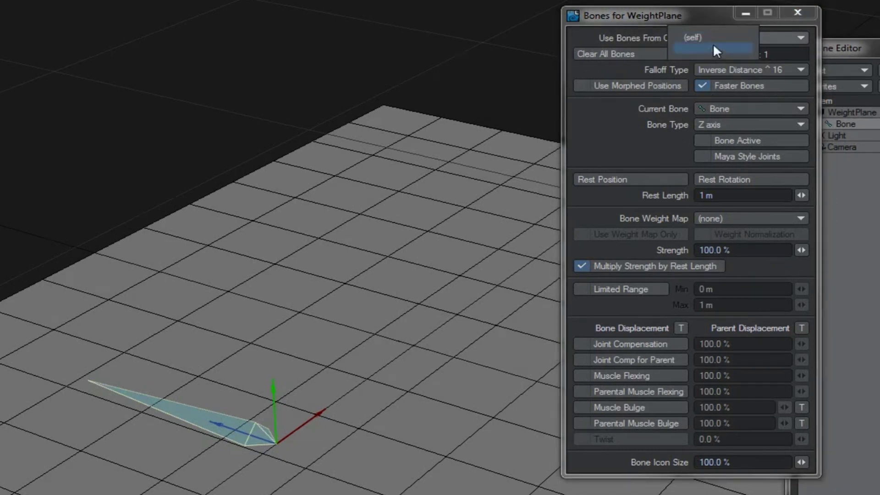
click(677, 15)
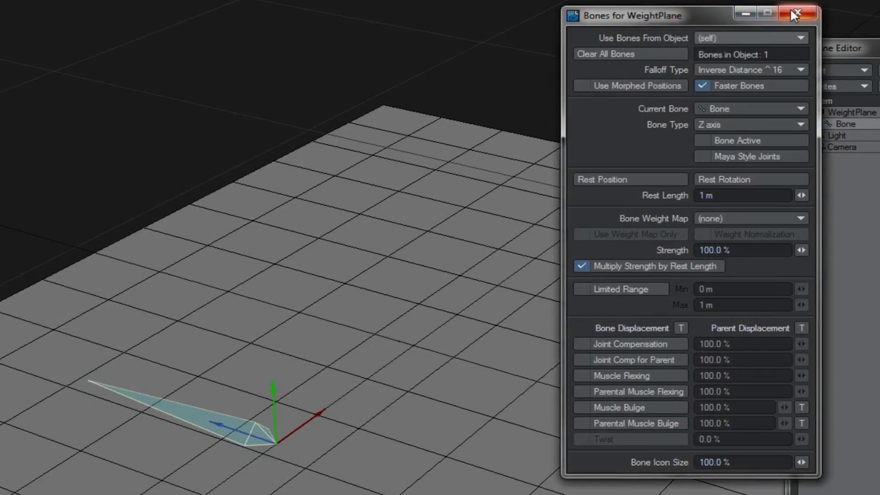
click(796, 15)
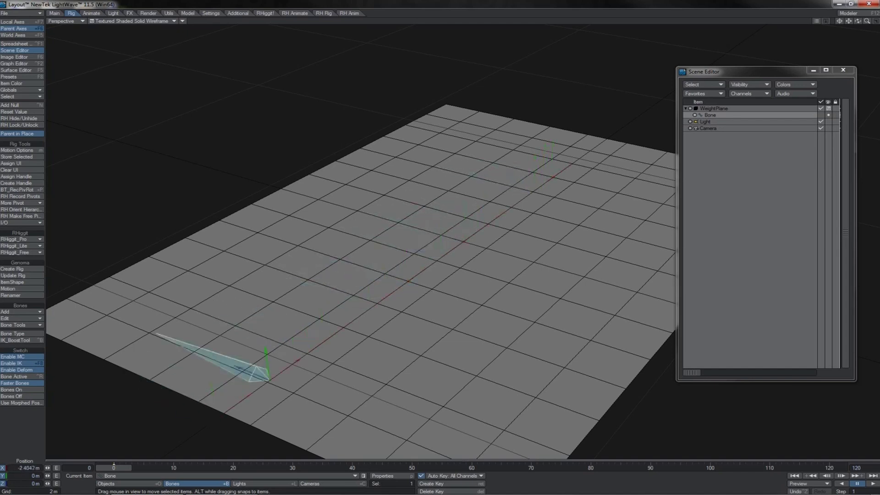
Test sliding the inactive bone along X over WeightPlane, and examine its Bone Active state in the bone properties.
drag(357, 317, 518, 204)
key(shift+a)
drag(859, 22, 775, 26)
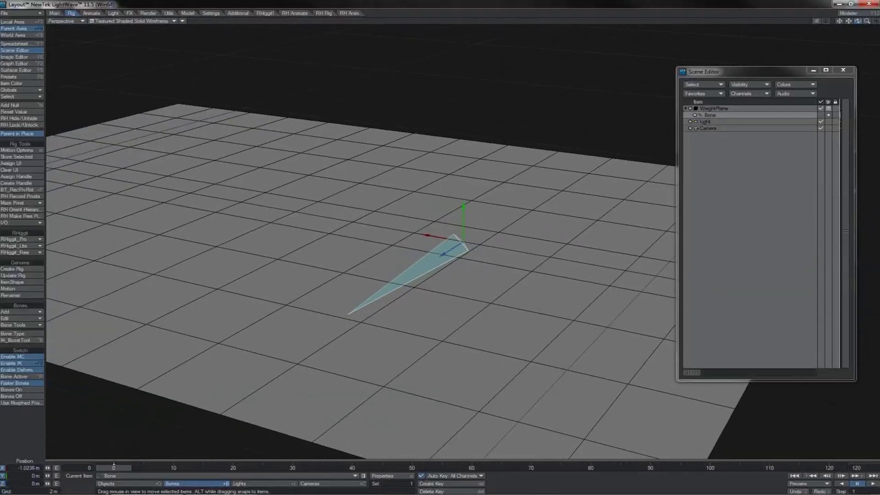
key(p)
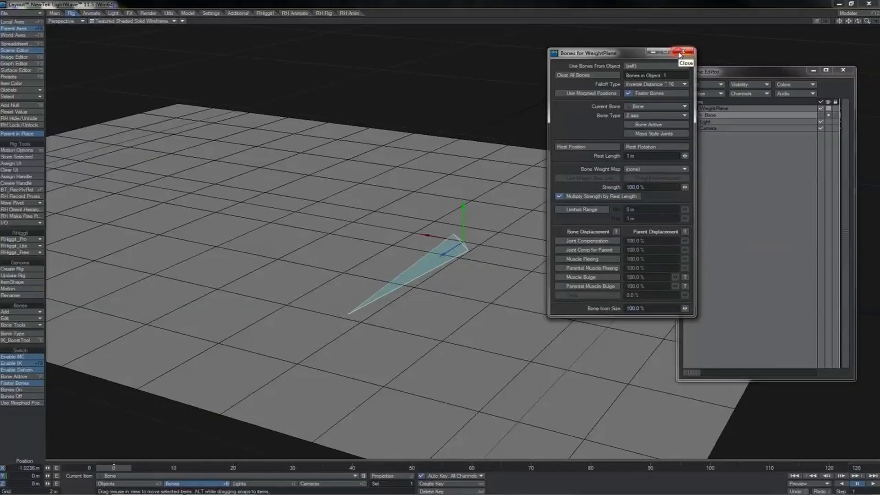
click(797, 12)
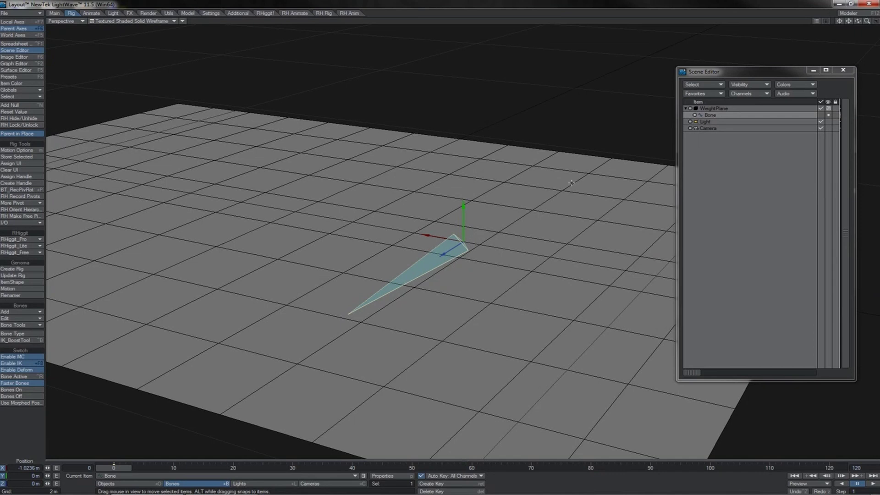
Activate the bone by recording its rest position, and check its movement and bone properties.
key(ctrl+r)
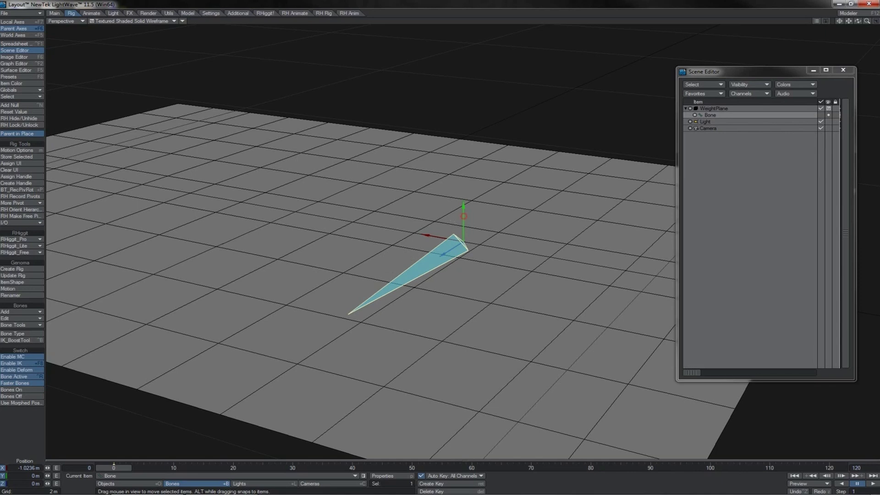
mouse_move(464, 205)
mouse_down()
mouse_move(464, 37)
mouse_move(463, 454)
mouse_move(461, 29)
mouse_move(462, 223)
mouse_move(464, 216)
mouse_up()
key(p)
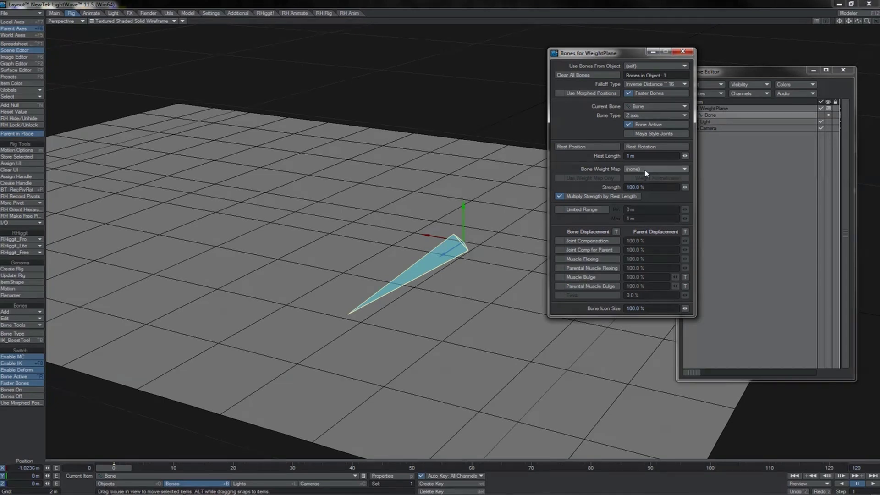
click(678, 51)
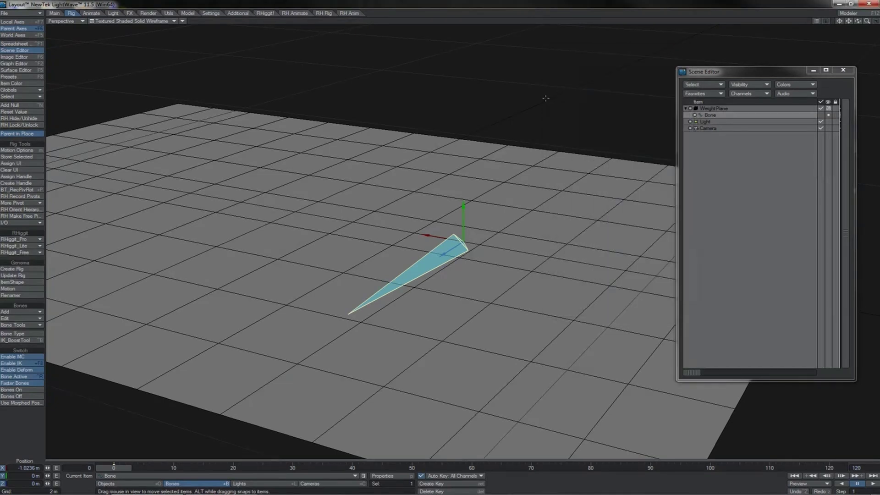
Clone the active bone once and slide the copy along X to about -716 mm.
key(ctrl+c)
key(Return)
drag(493, 199, 609, 220)
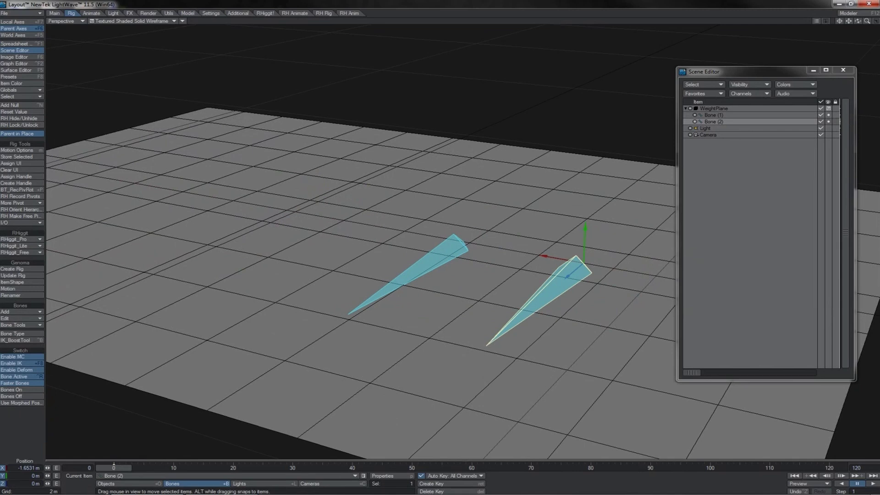
drag(608, 220, 431, 174)
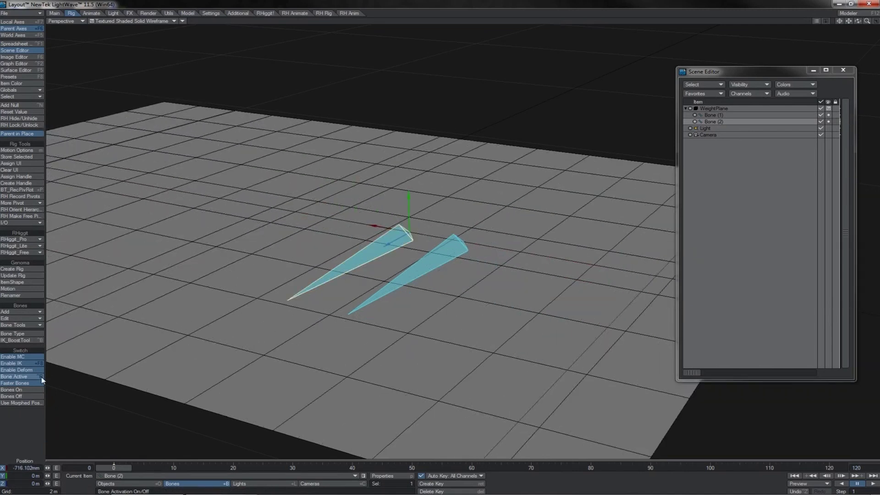
Deactivate Bone (2) and slide it away from the first bone to about 702 mm in X.
click(42, 377)
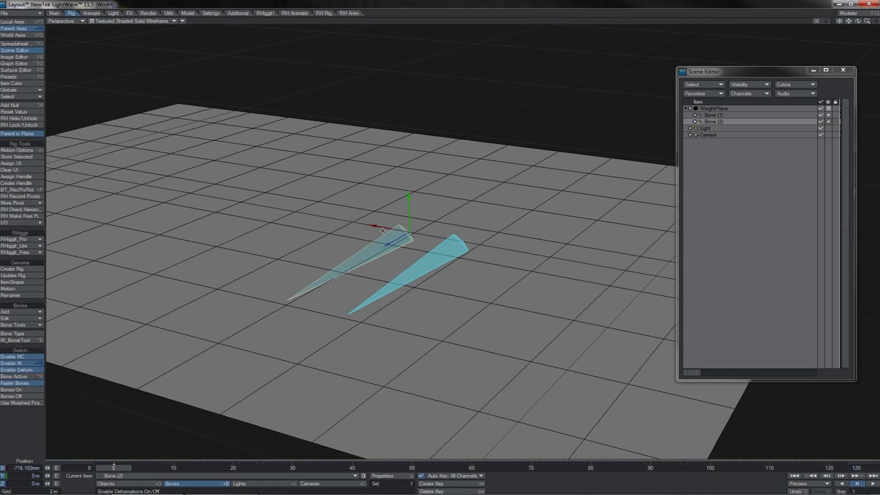
drag(375, 223, 162, 188)
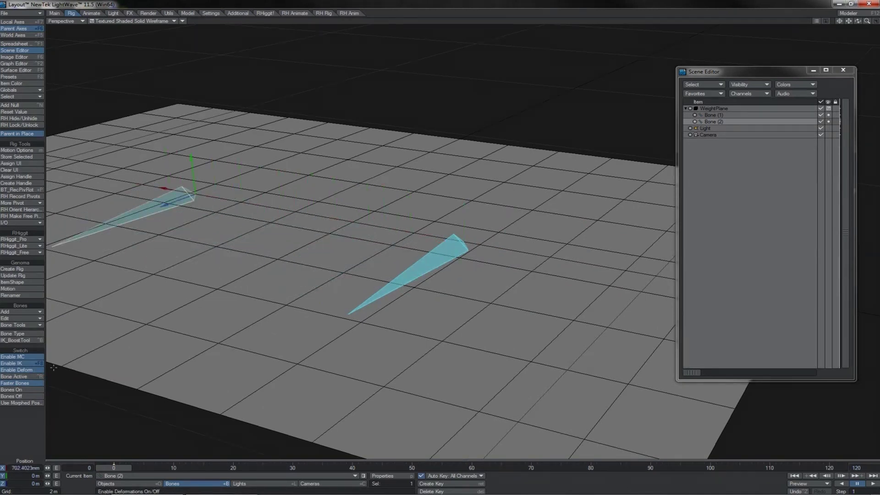
Toggle Bone (2) on and off to compare the plane's deformation, leaving it active with its rest position recorded.
click(40, 377)
click(40, 377)
click(41, 379)
click(40, 378)
click(40, 378)
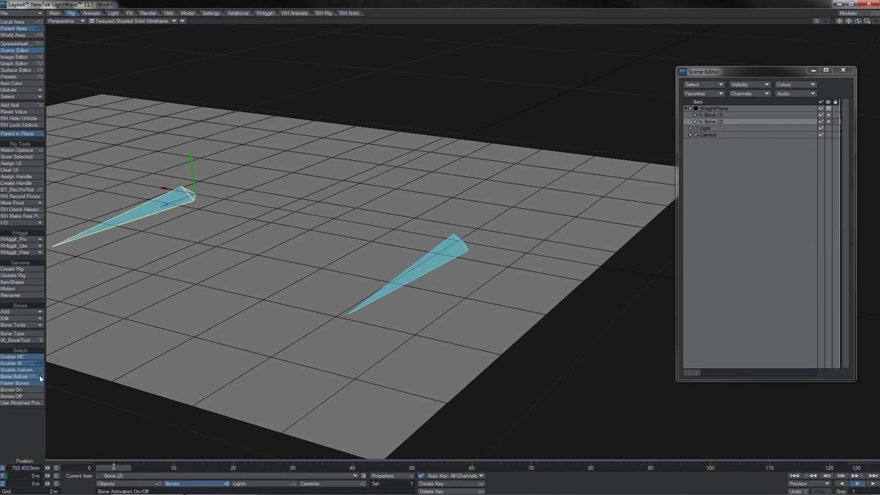
click(40, 379)
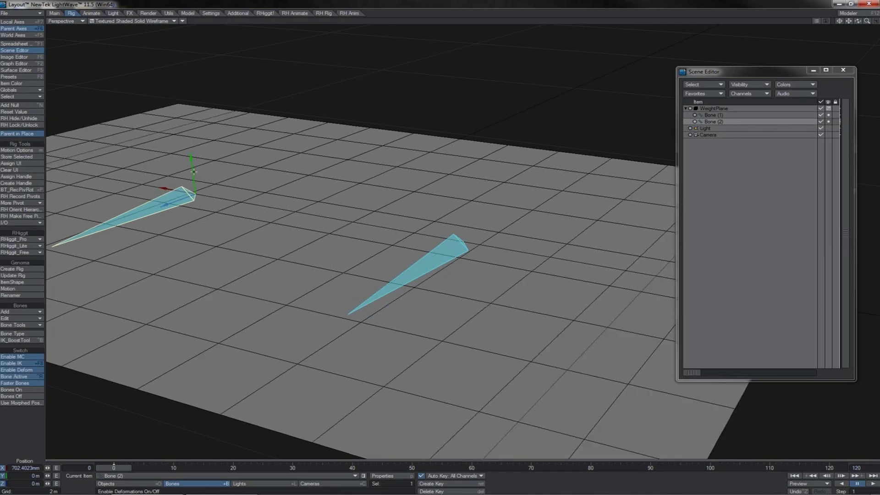
Test both bones with vertical moves, and raise Bone (2) to about 1.48 m in Y to deform the plane.
drag(193, 171, 175, 9)
mouse_move(461, 220)
mouse_down()
mouse_move(462, 492)
mouse_move(462, 6)
mouse_move(462, 486)
mouse_move(462, 92)
mouse_move(462, 312)
mouse_move(462, 219)
mouse_up()
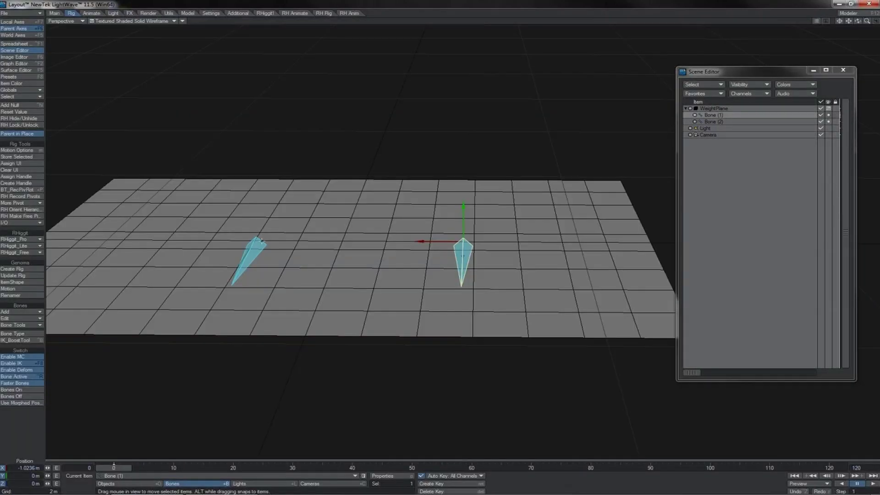
click(261, 242)
mouse_move(258, 230)
mouse_down()
mouse_move(256, 101)
mouse_move(258, 426)
mouse_move(258, 227)
mouse_up()
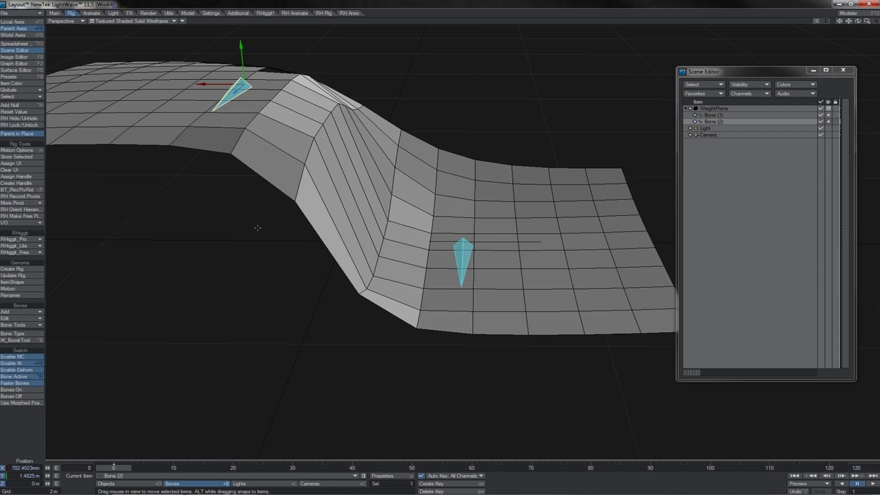
Compare WeightPlane's bone falloff at Inverse Distance ^ 128, and set the Falloff Type to Inverse Distance ^ 2.
key(p)
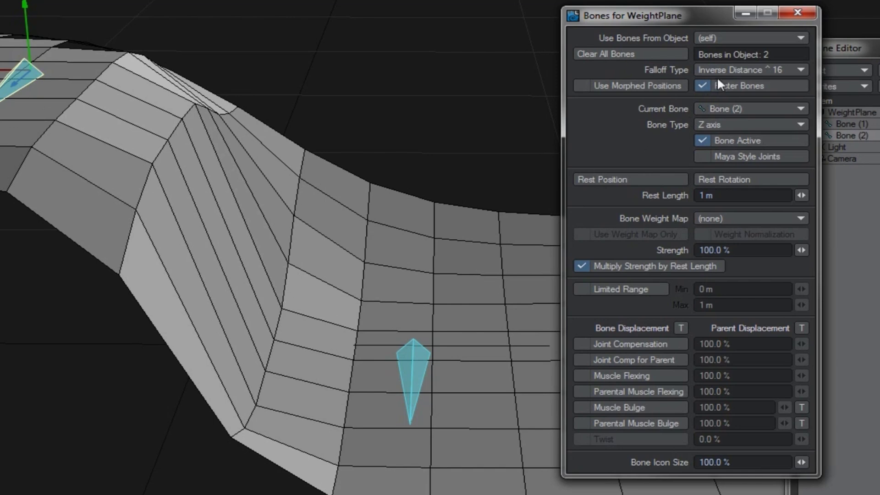
drag(722, 68, 722, 102)
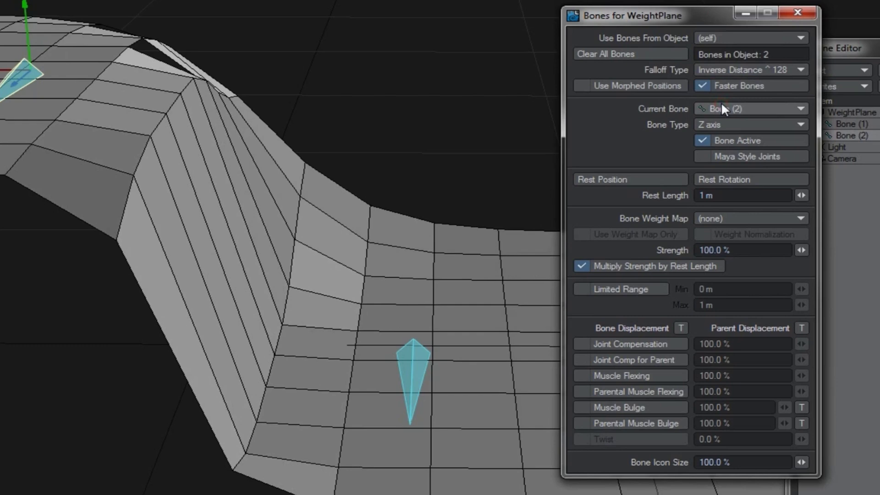
click(729, 71)
click(729, 7)
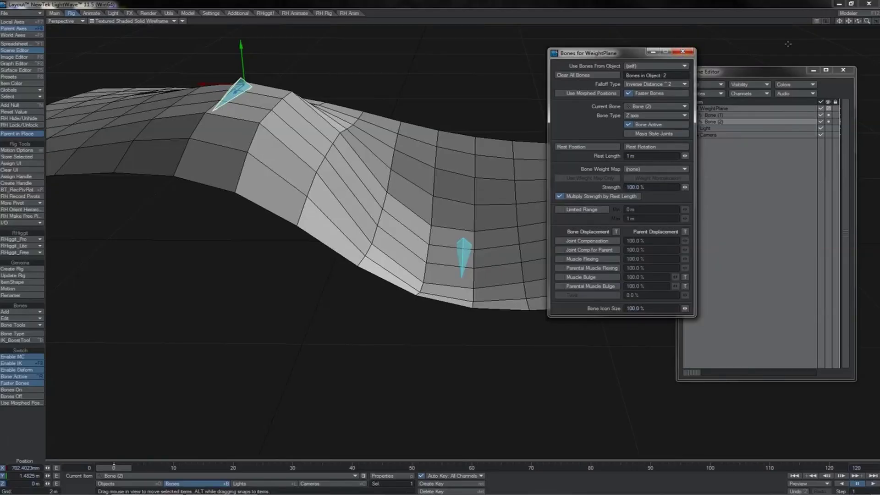
Select Bone (1) and set WeightPlane's bone Falloff Type to Inverse Distance ^ 128.
drag(857, 22, 853, 22)
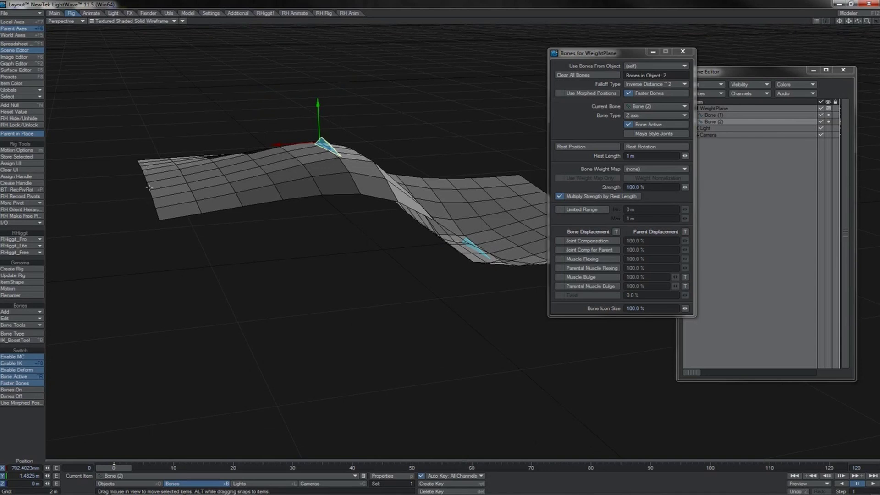
click(471, 240)
click(470, 242)
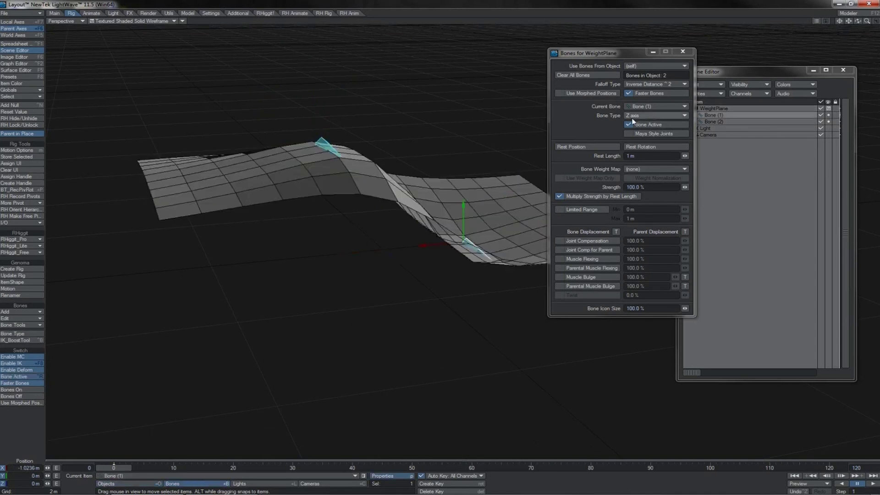
click(659, 85)
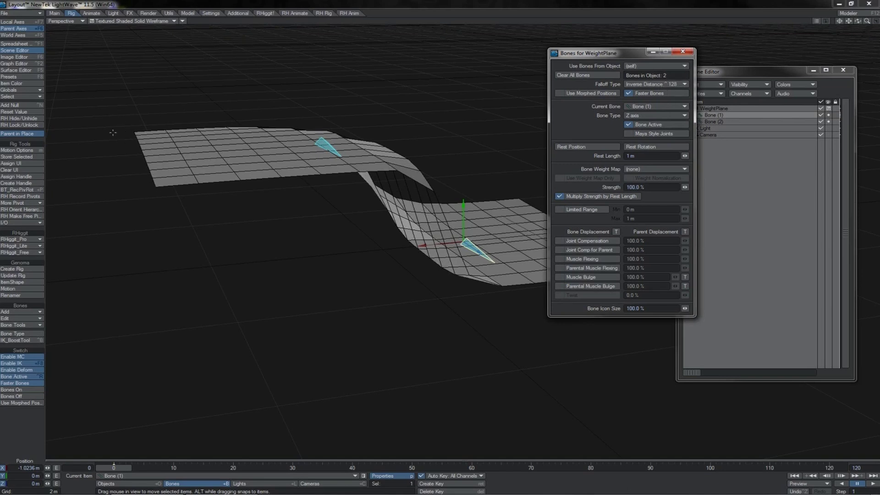
Undo the raise of Bone (2), clone the bone once, and slide the copy to about 1.82 m in X.
click(329, 144)
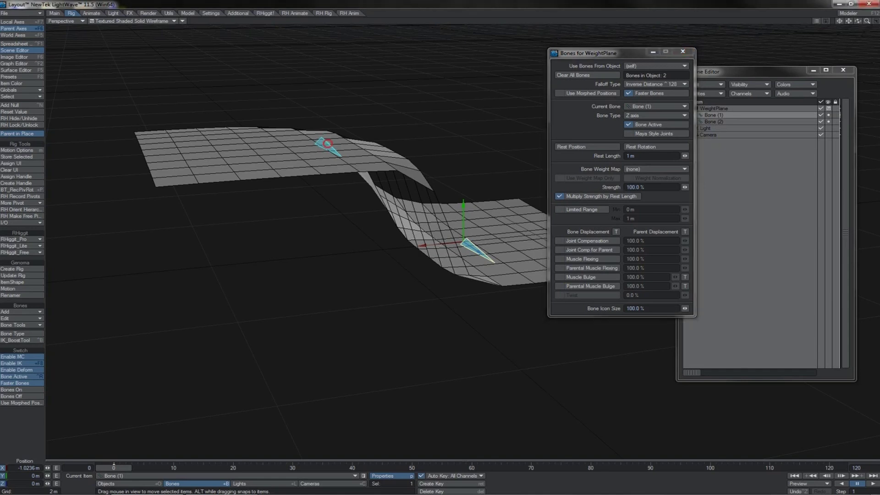
mouse_move(319, 110)
mouse_down()
mouse_move(320, 155)
mouse_move(319, 110)
mouse_up()
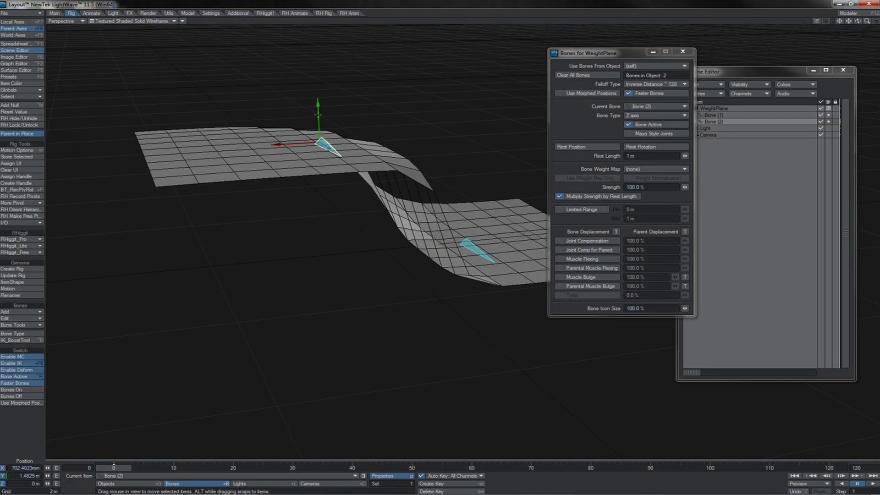
key(ctrl+z)
key(ctrl+c)
click(334, 93)
drag(285, 255, 183, 266)
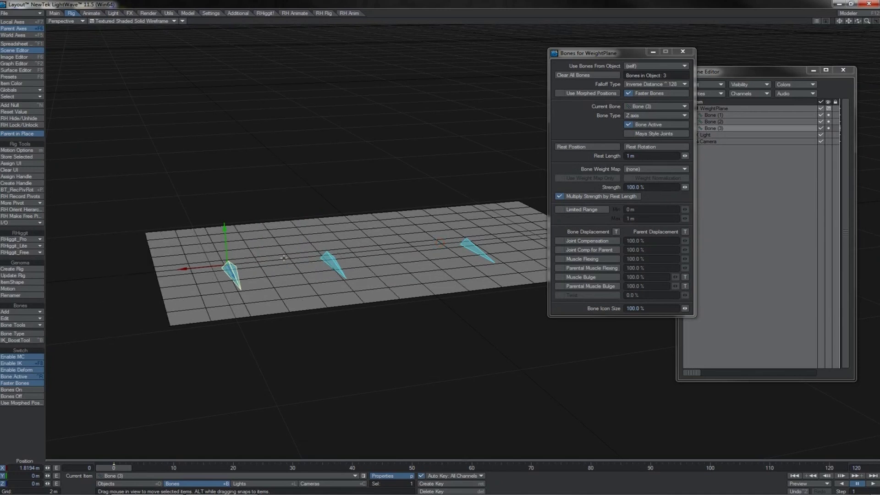
Select the middle bone, Bone (2), and raise it to about 1.27 m in Y to deform the plane.
click(333, 261)
right_drag(329, 239, 326, 137)
drag(319, 115, 320, 138)
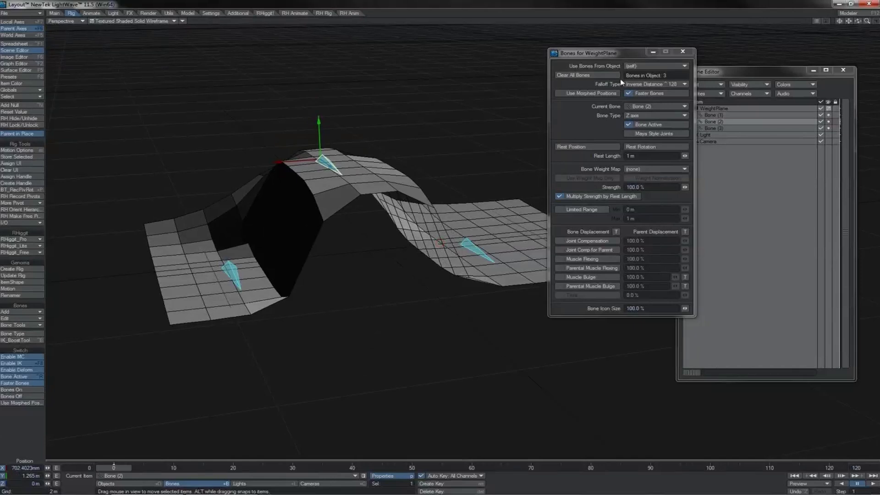
Set the Falloff Type to Inverse Distance ^ 2 and lower Bone (2) back to the level of the other bones.
click(640, 85)
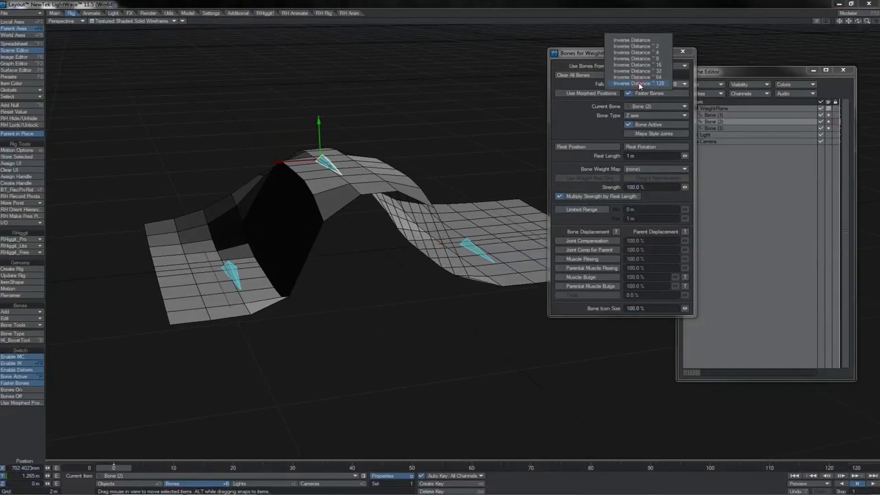
click(644, 46)
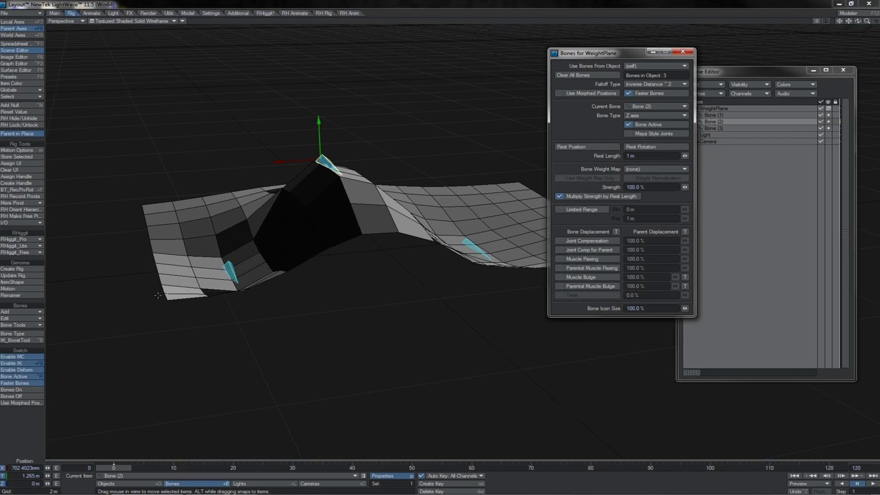
drag(318, 126, 318, 216)
drag(318, 216, 318, 221)
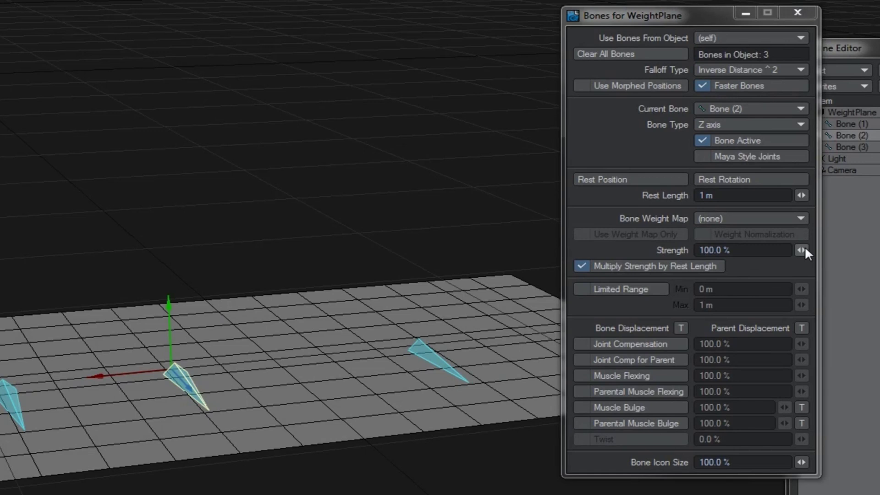
Test Bone (2) at 3.0 % and 2.0 % Strength, sliding it in Z to about 649 mm and 504 mm.
drag(806, 249, 761, 250)
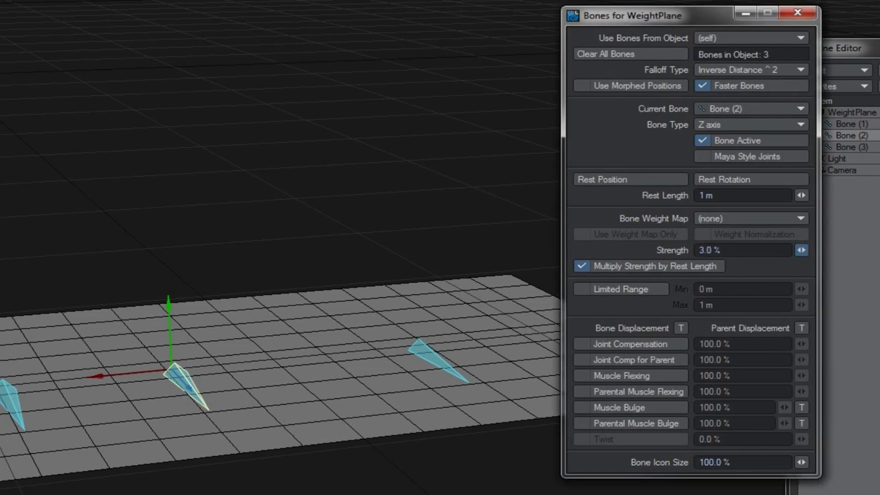
drag(205, 376, 178, 373)
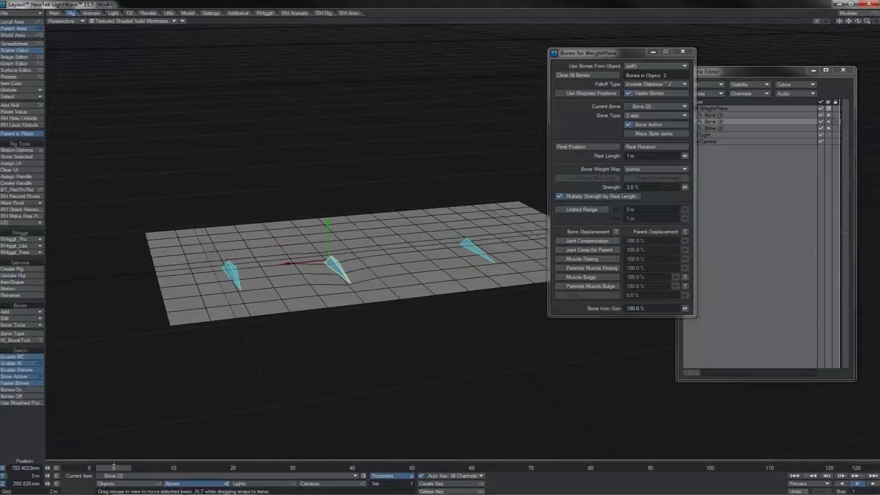
drag(329, 260, 339, 270)
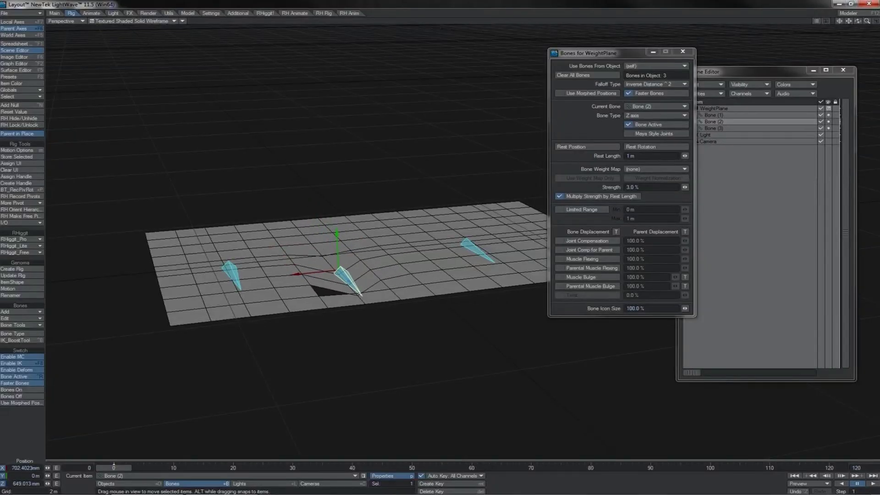
mouse_move(686, 187)
mouse_down()
mouse_move(727, 187)
mouse_move(686, 187)
mouse_up()
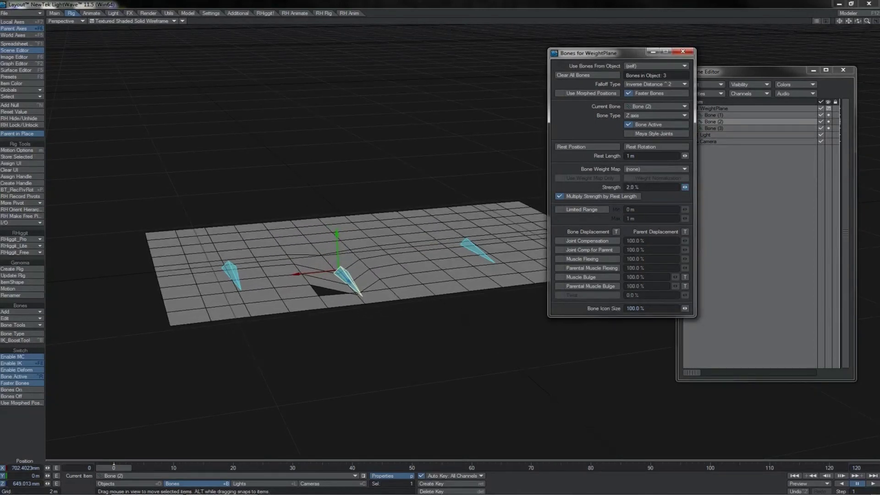
drag(353, 281, 521, 215)
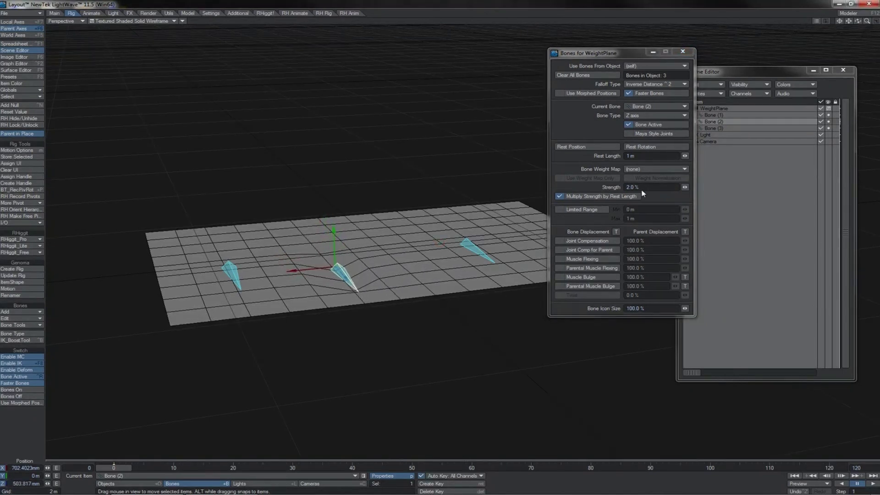
Restore Bone (2)'s Strength to 100.0 % and return the bone to its rest position.
click(683, 187)
drag(684, 187, 752, 188)
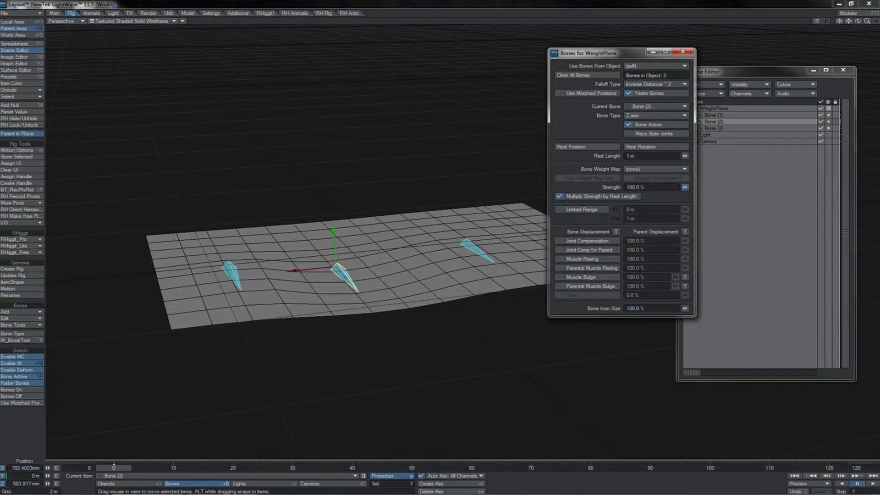
drag(752, 187, 685, 192)
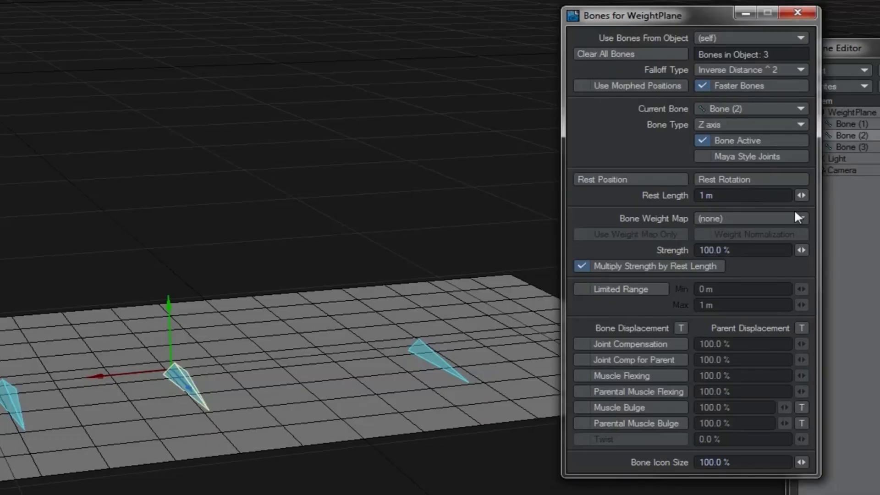
Compare Bone (2) at Rest Lengths of 2.84 m and 1.86 m while it is moved to about -1.2 m in Z.
mouse_move(804, 197)
mouse_down()
mouse_move(848, 197)
mouse_move(804, 196)
mouse_up()
mouse_move(801, 195)
mouse_down()
mouse_move(780, 196)
mouse_move(804, 196)
mouse_up()
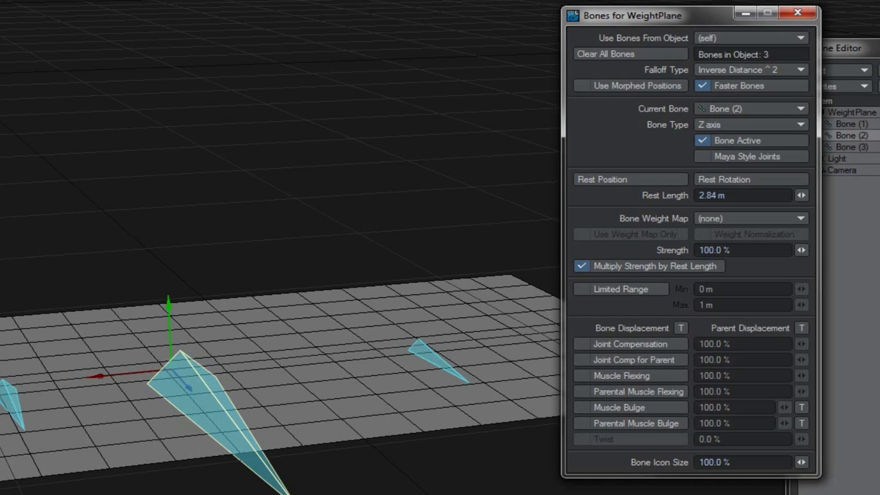
drag(320, 249, 304, 234)
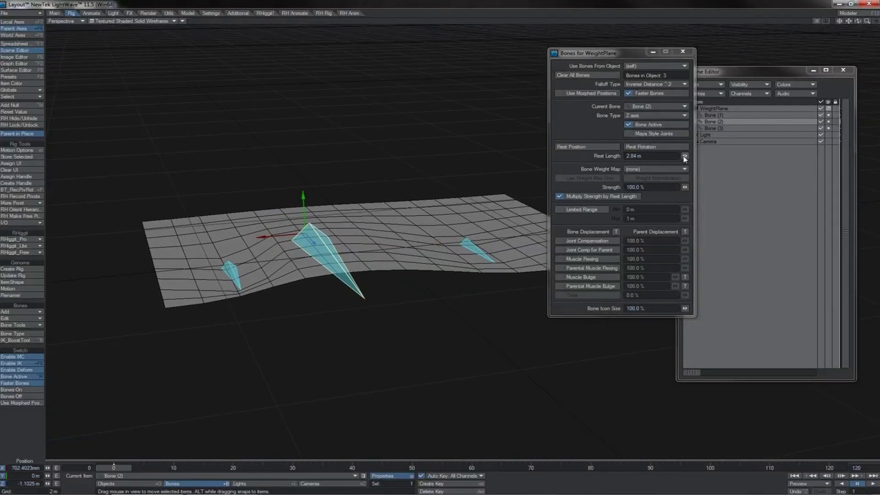
drag(685, 157, 667, 157)
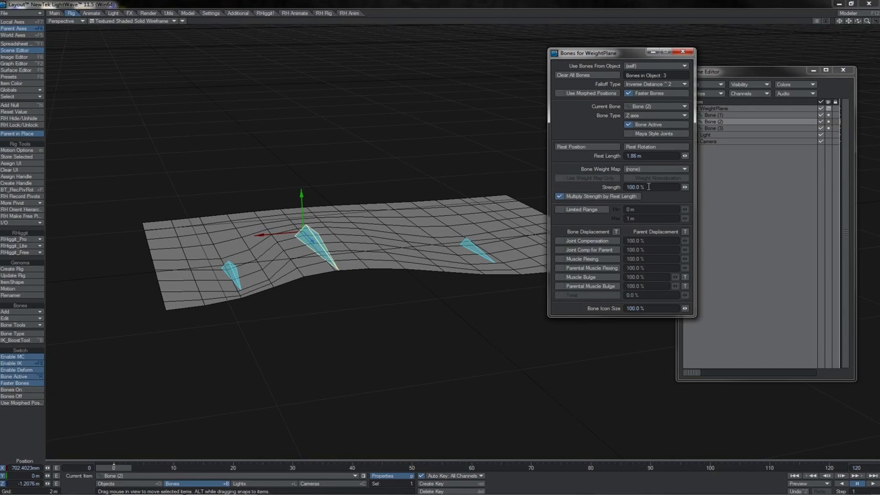
Toggle Multiply Strength by Rest Length to compare the deformation, leaving the option off.
click(602, 198)
click(602, 197)
click(603, 197)
double_click(602, 197)
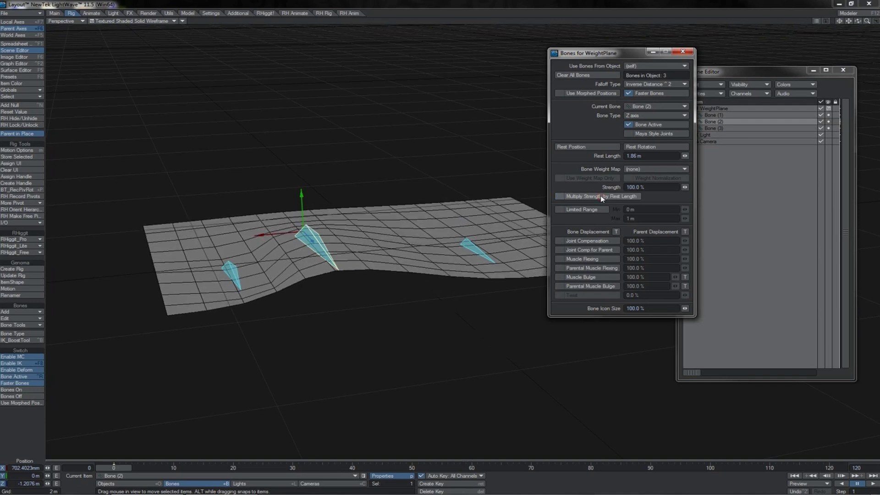
Try Rest Lengths of 2.27 m and 660 mm on Bone (2), and undo the bone's move in Z.
mouse_move(685, 156)
mouse_down()
mouse_move(701, 156)
mouse_move(646, 156)
mouse_move(701, 156)
mouse_up()
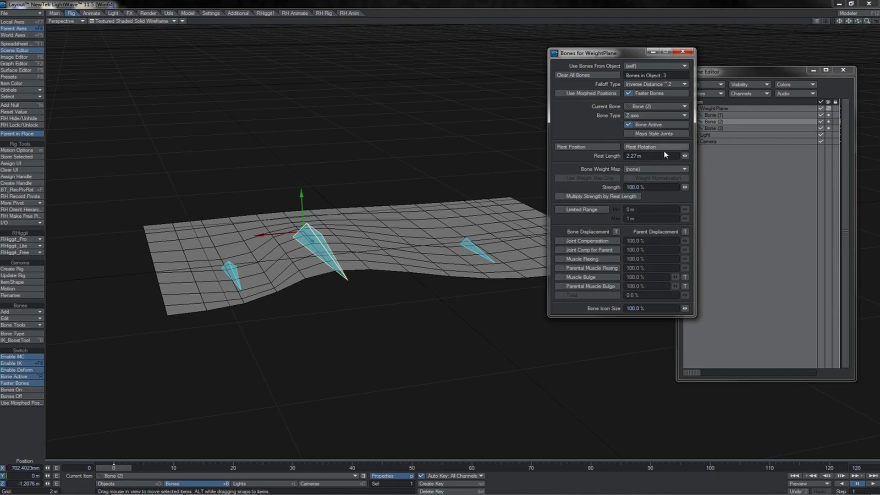
mouse_move(686, 159)
mouse_down()
mouse_move(702, 159)
mouse_move(665, 159)
mouse_move(734, 156)
mouse_move(686, 156)
mouse_up()
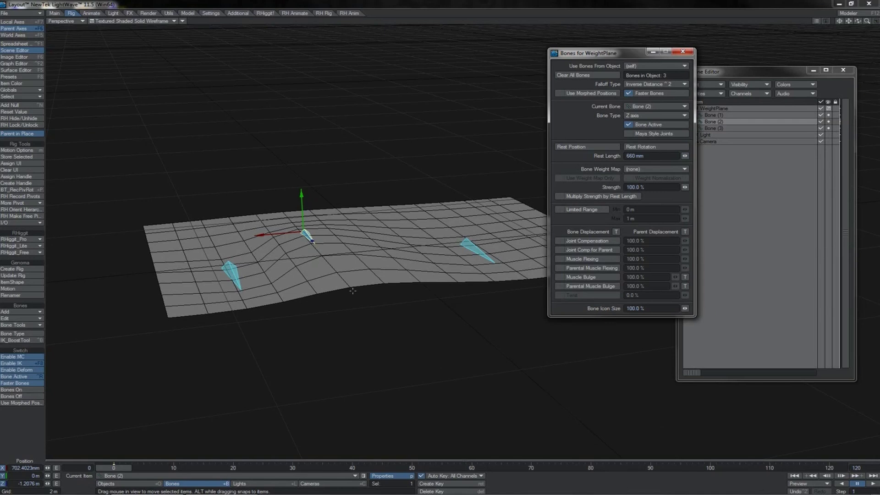
key(ctrl+z)
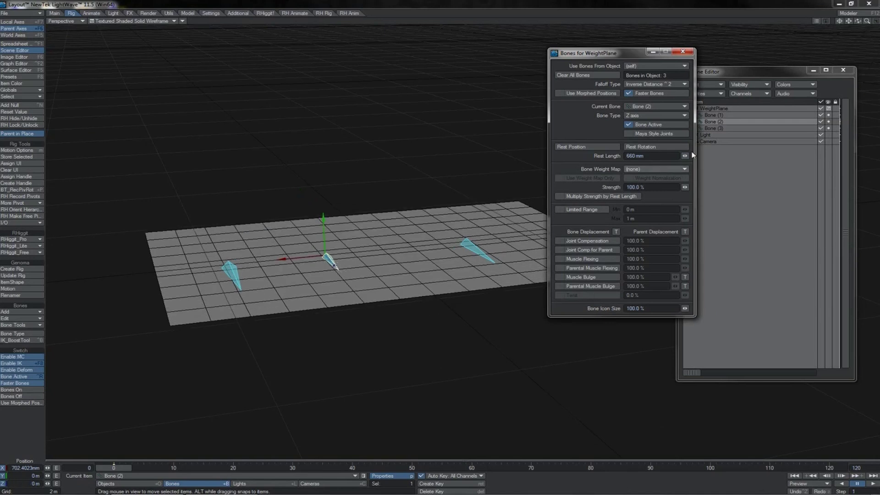
Set Bone (2)'s Rest Length to 264 mm, test its influence by moving it in Z, and undo the move.
drag(687, 156, 670, 155)
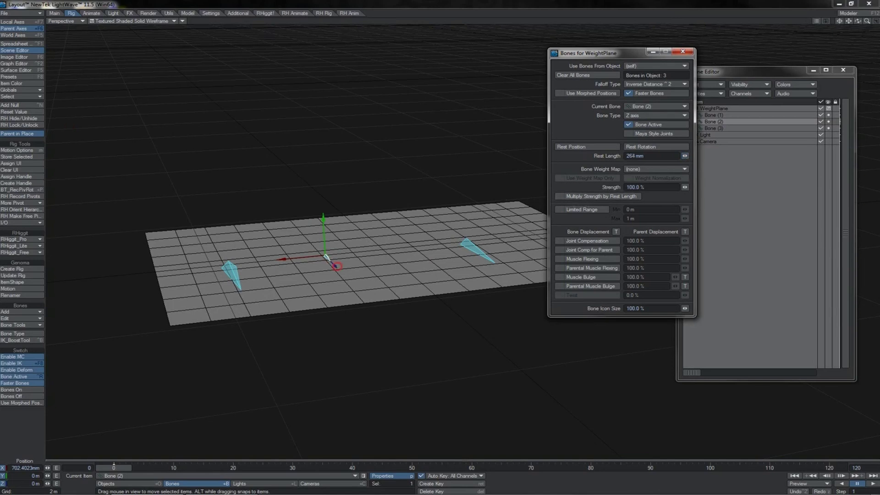
drag(340, 265, 341, 299)
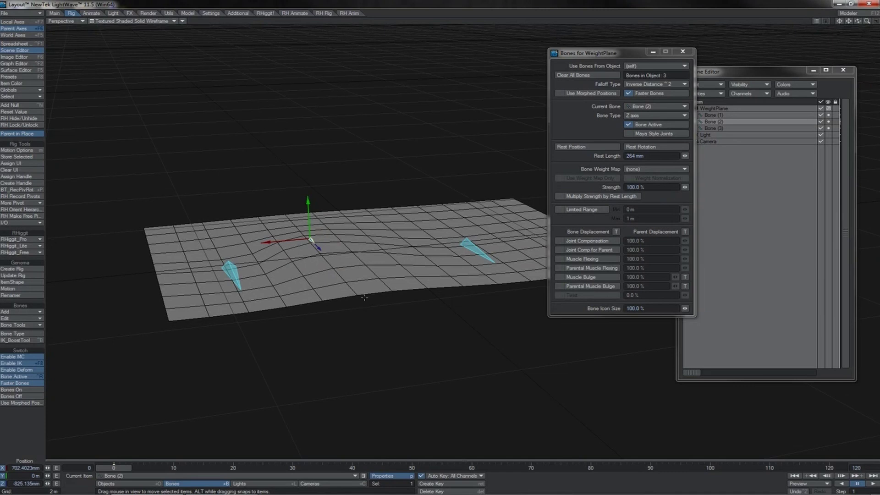
mouse_move(325, 249)
mouse_down()
mouse_move(318, 257)
mouse_move(342, 270)
mouse_move(301, 231)
mouse_move(335, 265)
mouse_move(310, 251)
mouse_move(314, 244)
mouse_up()
key(ctrl+z)
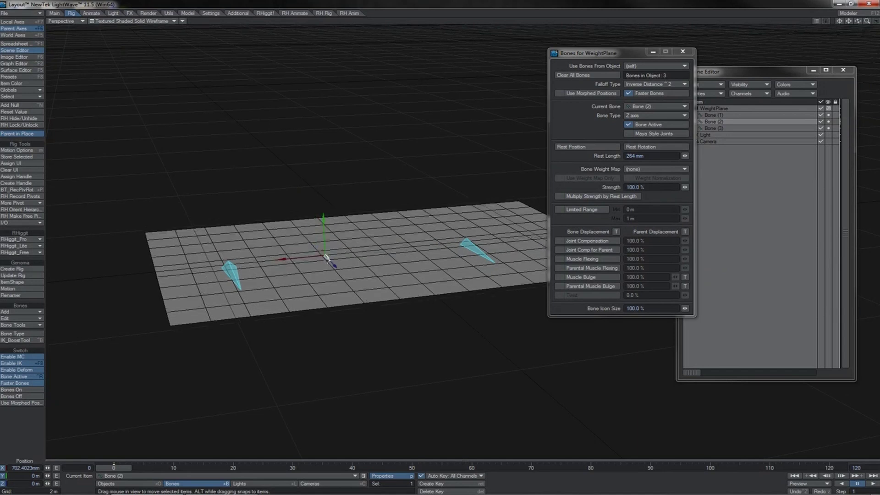
Set Bone (2)'s Rest Length to 2.2 m, test its influence with a move, and undo that move.
click(685, 155)
drag(685, 156, 751, 155)
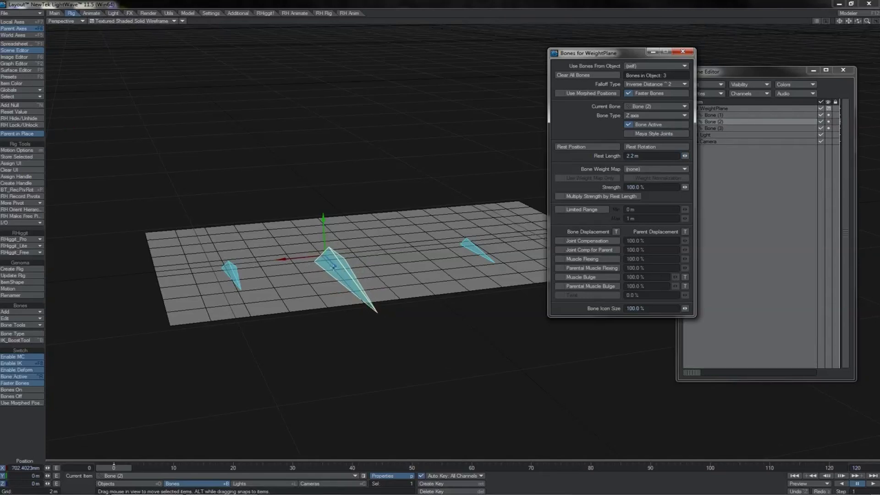
drag(330, 265, 309, 239)
key(ctrl+z)
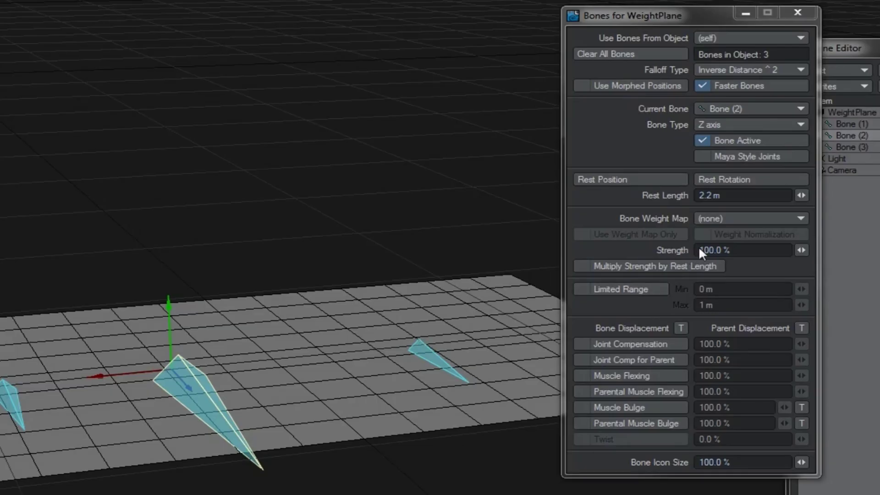
Review the available bone falloff types without changing the selection, and try adjusting Bone (2)'s Strength.
click(739, 73)
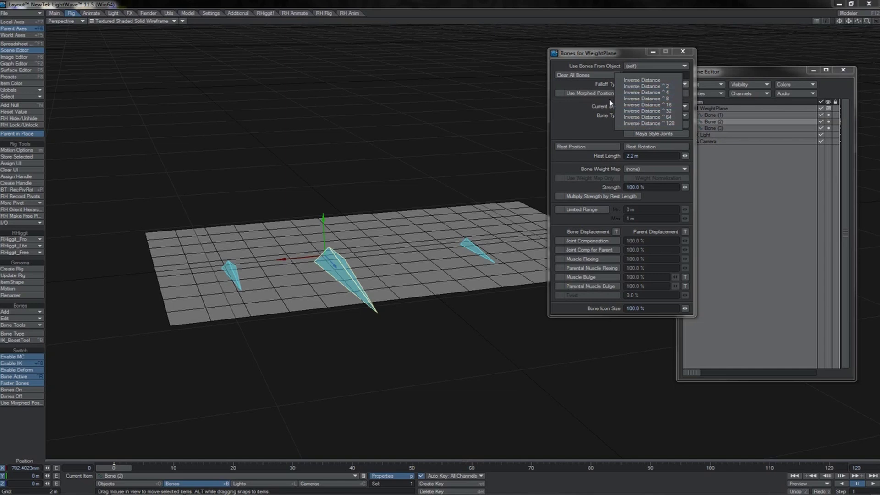
click(599, 86)
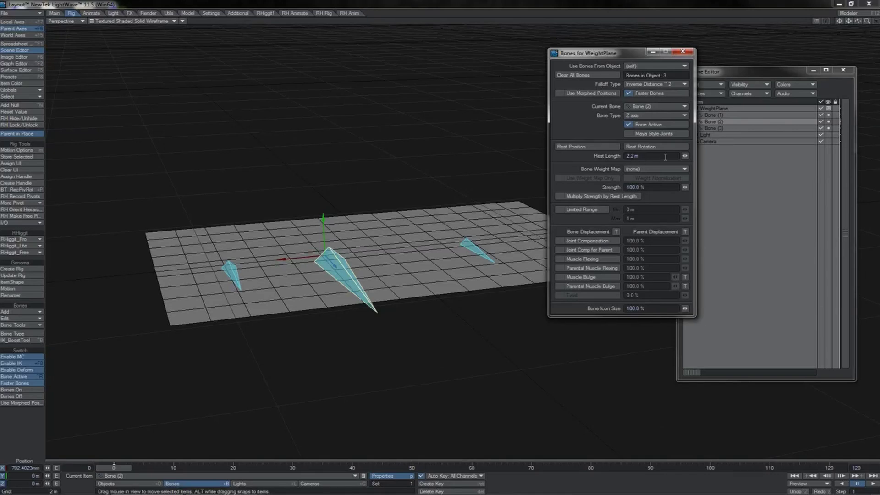
drag(685, 188, 679, 188)
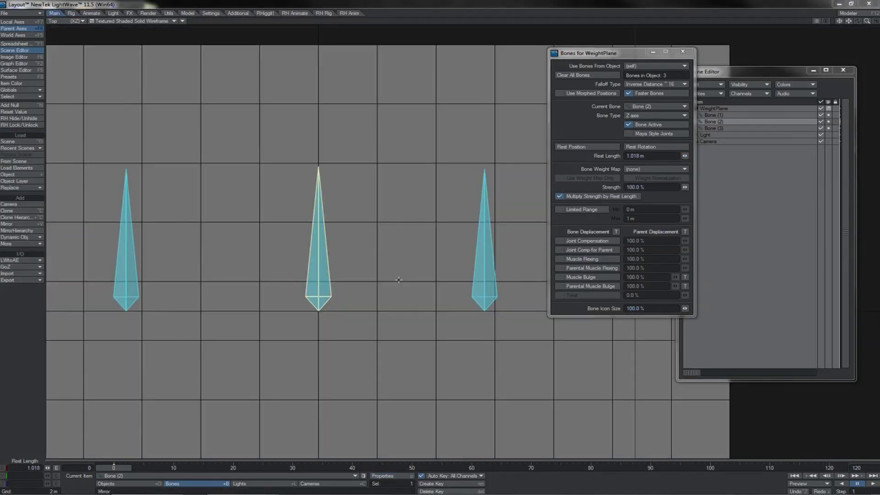
Stretch Bone (2) to about 0.29 in X and shorten its Rest Length to about 522 mm, returning to the Stretch tool.
key(h)
drag(364, 311, 309, 176)
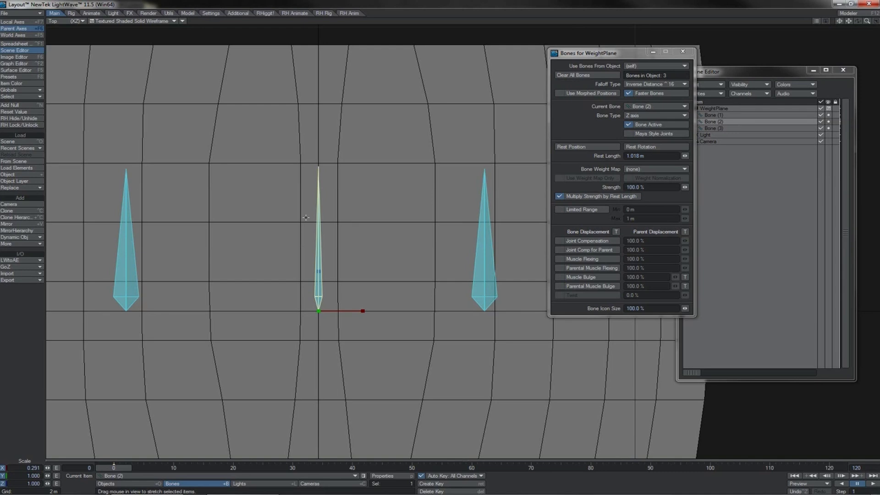
key(k)
drag(328, 250, 255, 250)
drag(327, 251, 309, 250)
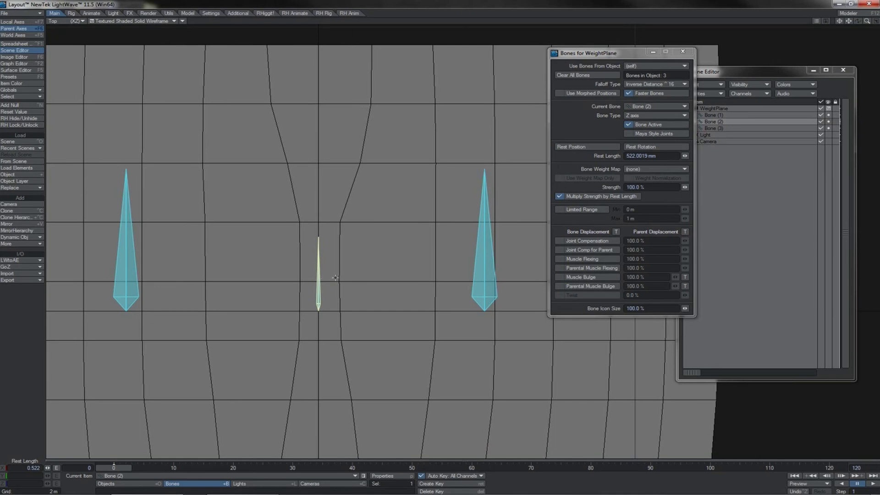
key(h)
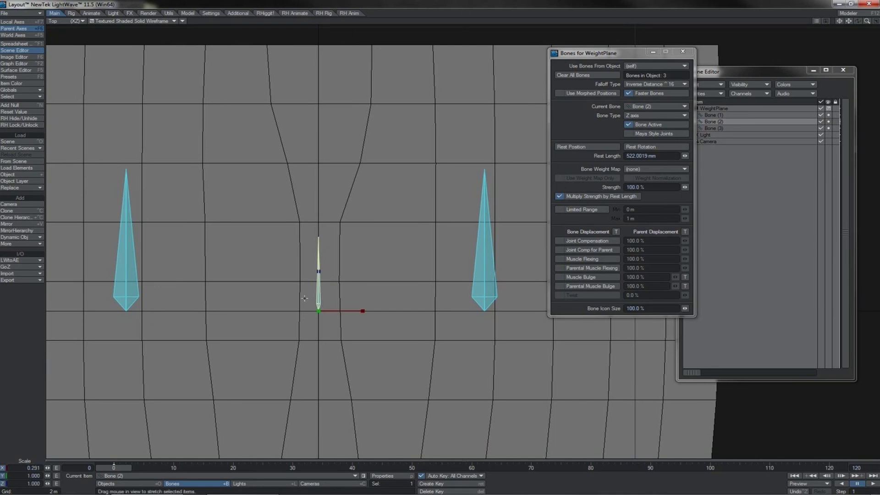
Reset Bone (2)'s scale, then test stretching it to about 1.89 in Z and undo that stretch.
click(71, 14)
click(24, 113)
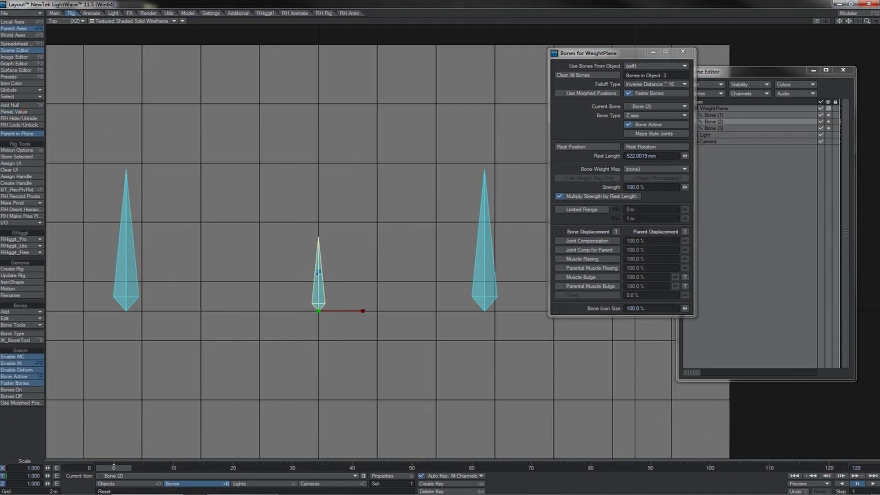
mouse_move(318, 272)
mouse_down()
mouse_move(319, 234)
mouse_move(440, 243)
mouse_up()
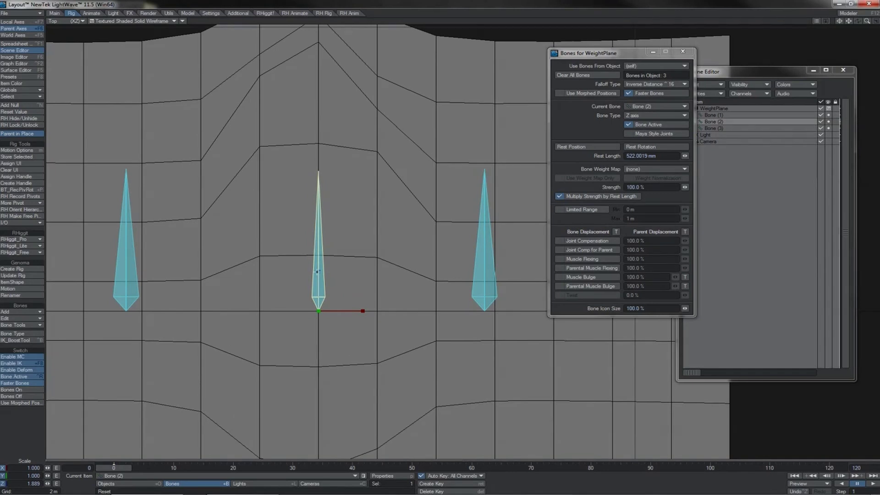
click(28, 377)
click(28, 377)
key(ctrl+z)
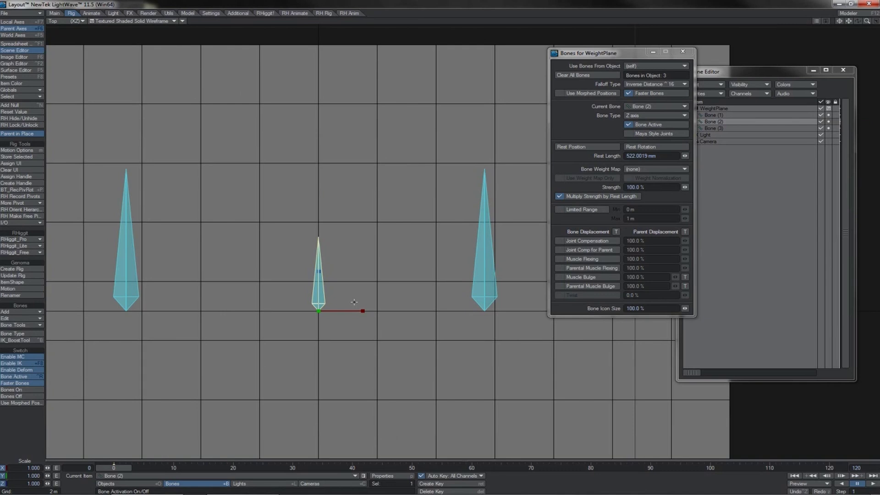
Deactivate Bone (2) and stretch it to about 1.69 in Z.
key(ctrl+r)
drag(319, 271, 323, 158)
Add a child bone named Bone to Bone (2) and rotate its heading to about 65.2°.
key(equal)
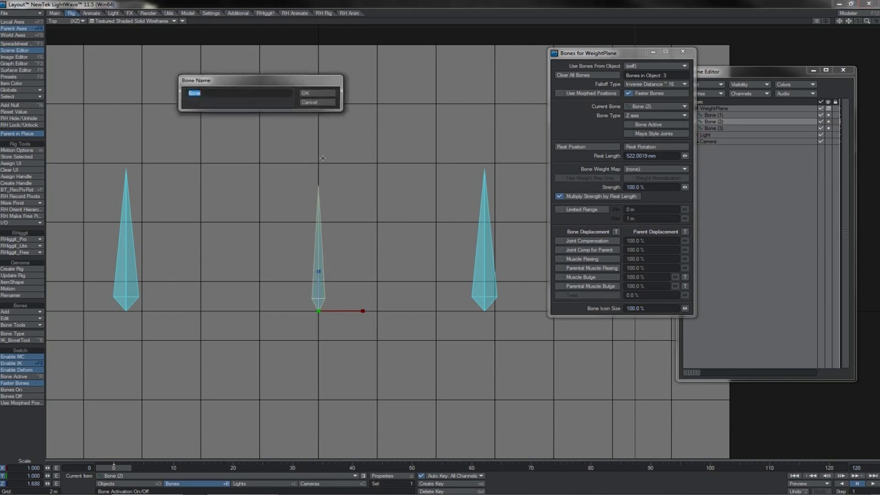
key(Return)
key(y)
drag(338, 157, 325, 284)
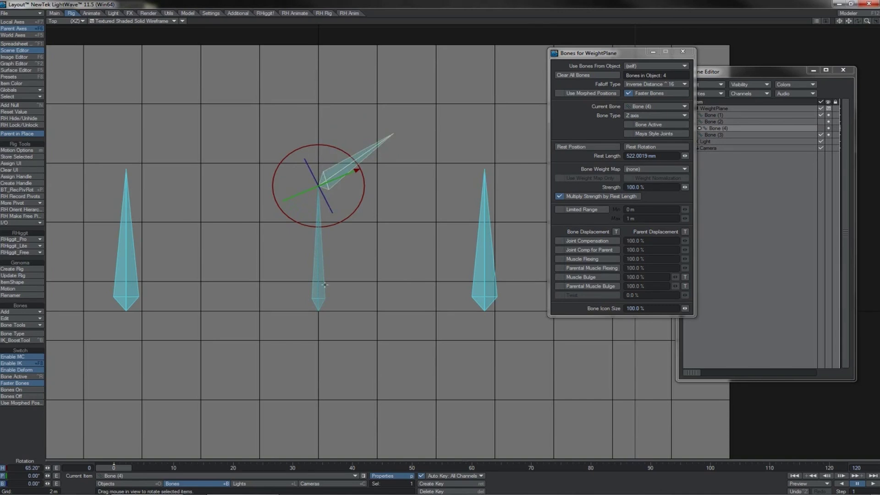
Select Bone (2) together with its child Bone (4) and activate both bones.
click(321, 293)
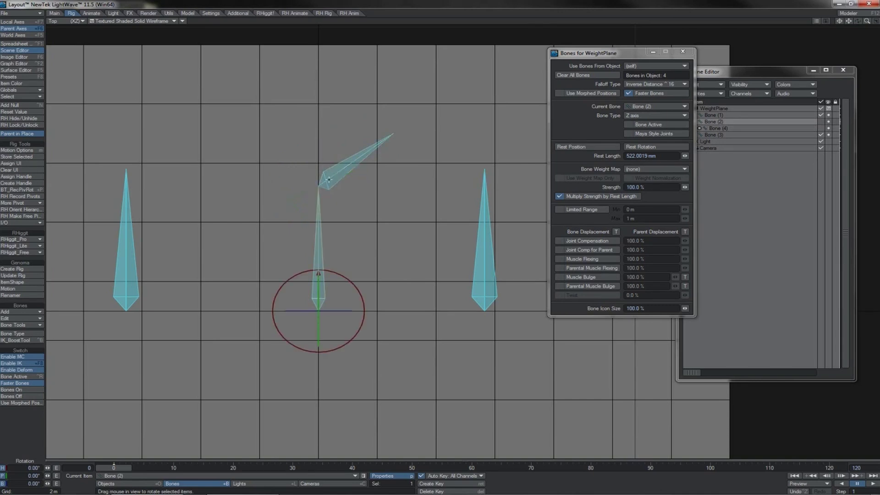
shift+click(328, 180)
key(ctrl+r)
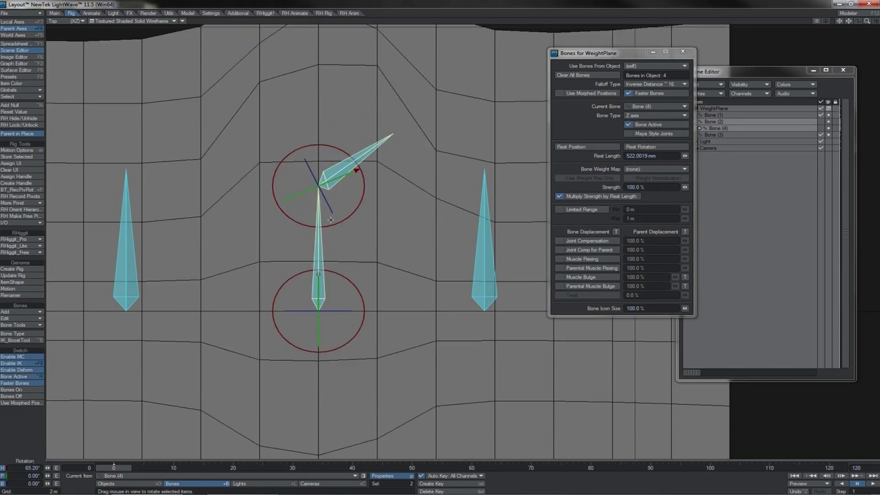
key(h)
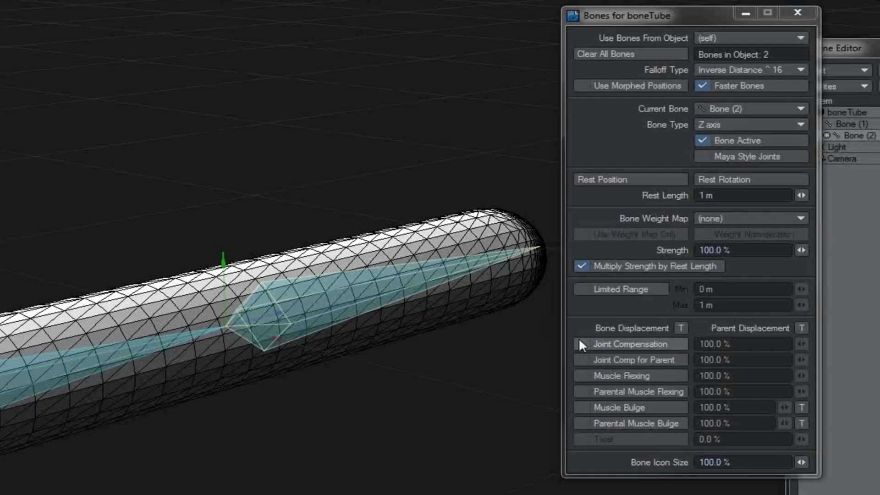
Examine the Joint Compensation, Joint Comp for Parent, Muscle Flexing and Parental Muscle Flexing options of boneTube's Bone (2).
click(581, 344)
click(582, 360)
click(583, 375)
click(586, 390)
click(584, 376)
click(579, 359)
click(579, 344)
click(586, 392)
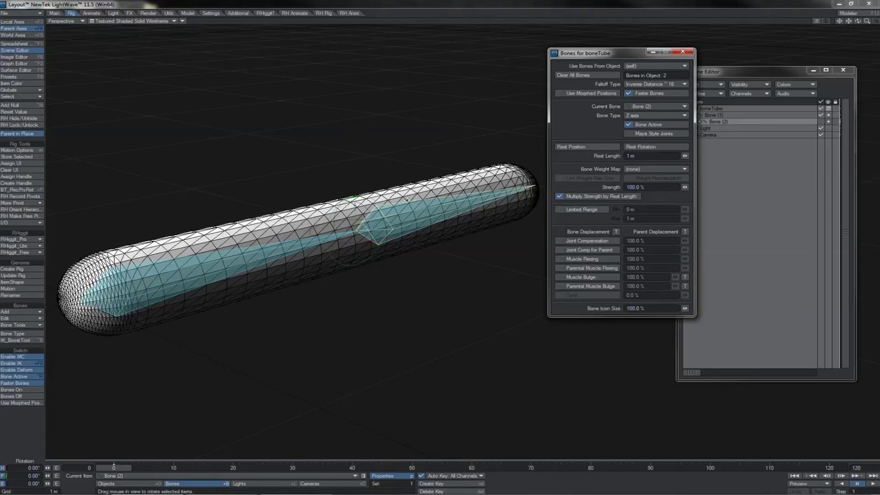
Bend Bone (2) upward to roughly a right angle and compare the joint without and with Joint Compensation.
drag(376, 201, 376, 160)
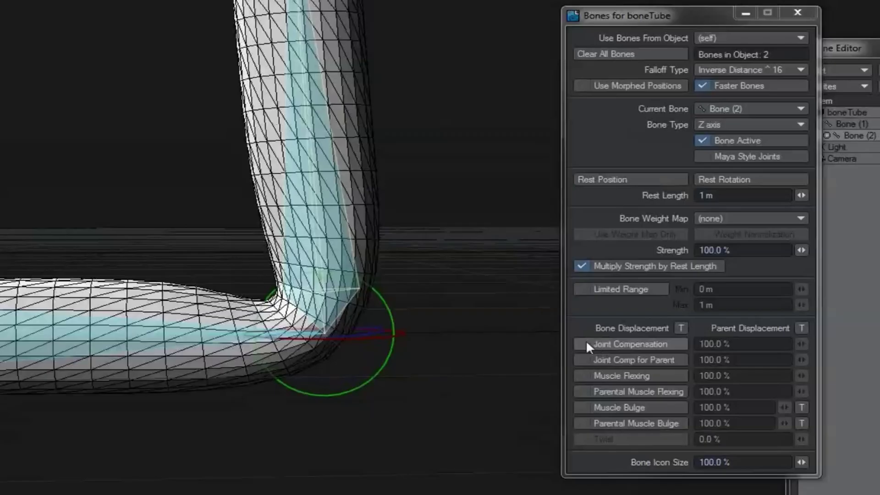
click(560, 240)
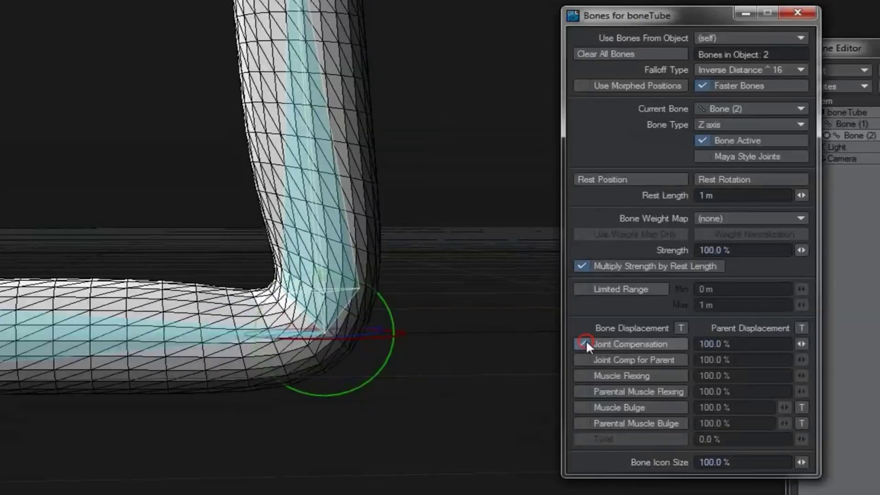
click(581, 343)
click(581, 344)
click(582, 344)
click(586, 343)
click(586, 343)
click(586, 342)
click(586, 343)
click(587, 342)
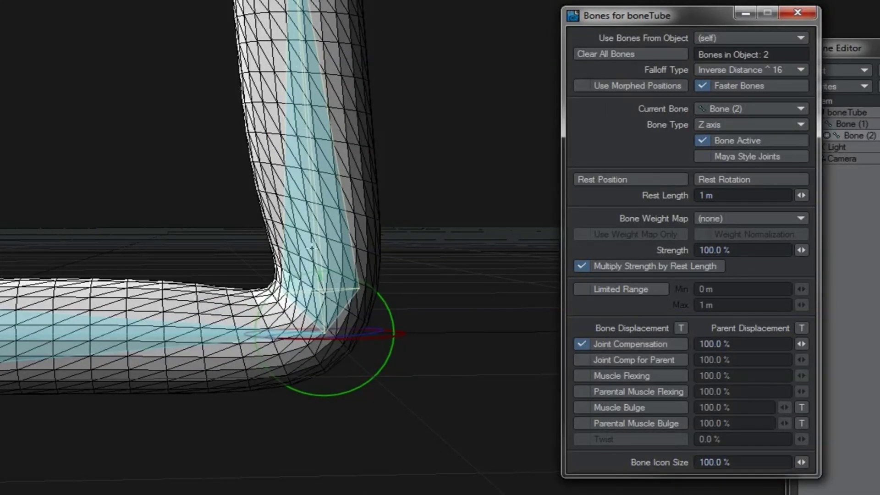
Compare the bend using only Joint Comp for Parent, and enable it together with Joint Compensation.
click(581, 343)
click(585, 358)
click(585, 358)
click(586, 357)
click(585, 358)
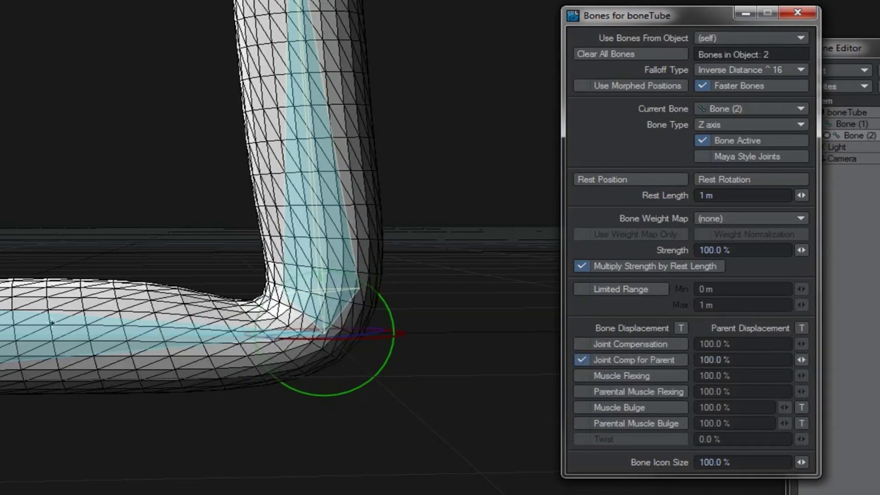
click(583, 344)
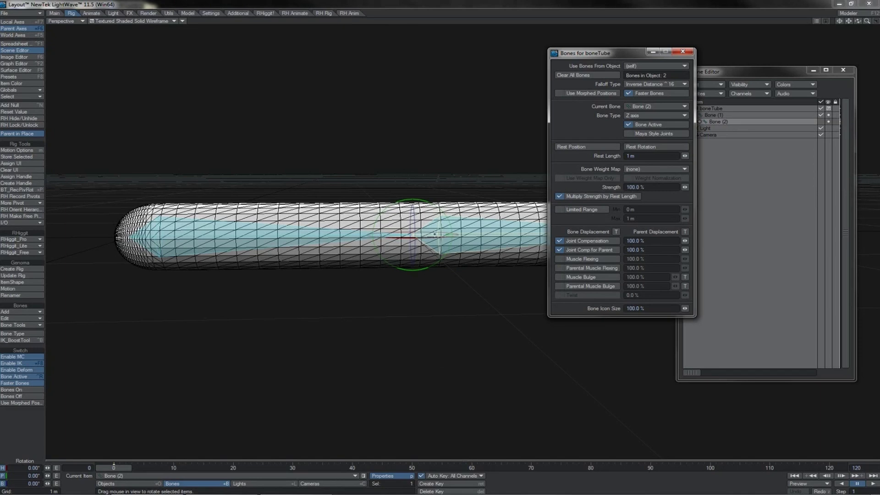
Test the compensated joint sideways by rotating Bone (2)'s heading to about 91.3°.
drag(435, 234, 320, 222)
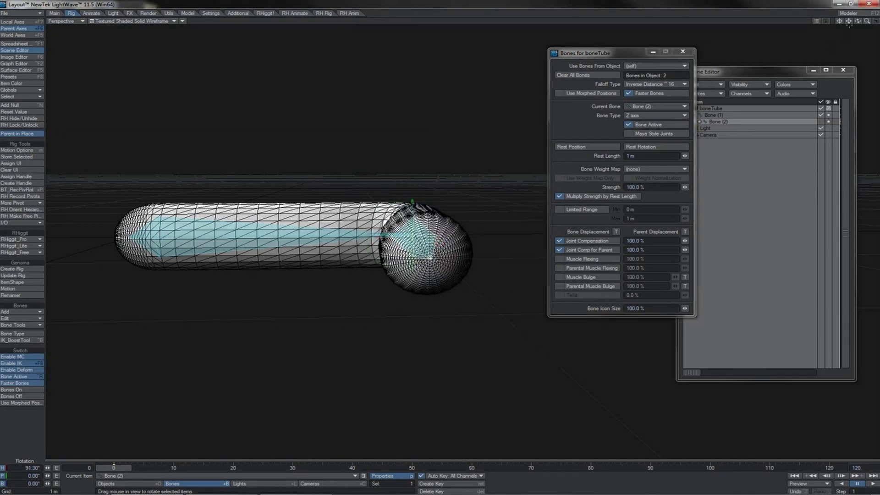
drag(858, 21, 876, 73)
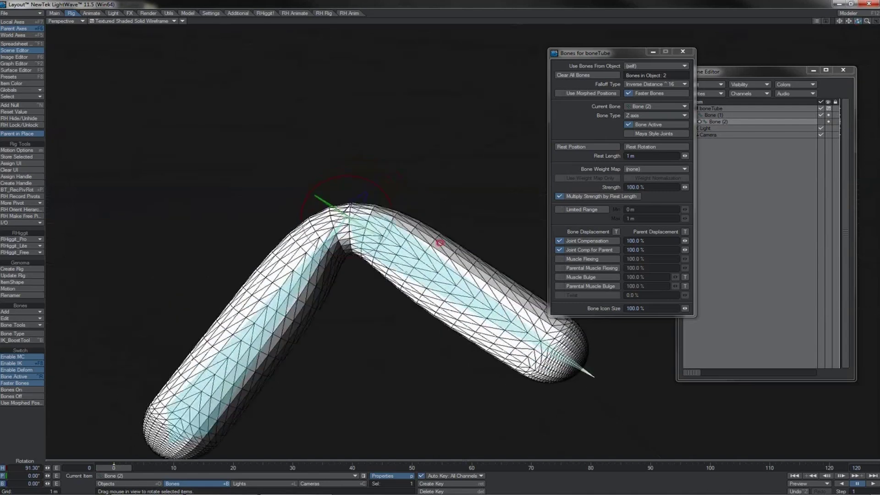
click(561, 241)
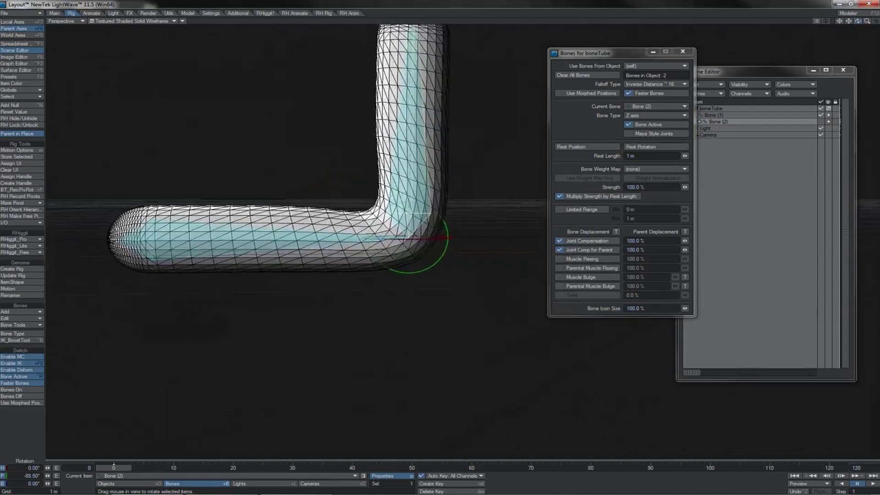
Adjust Bone (2)'s pitch to about -85.3° and compare the bend with Muscle Flexing on and off.
alt+drag(482, 173, 487, 187)
drag(441, 240, 440, 243)
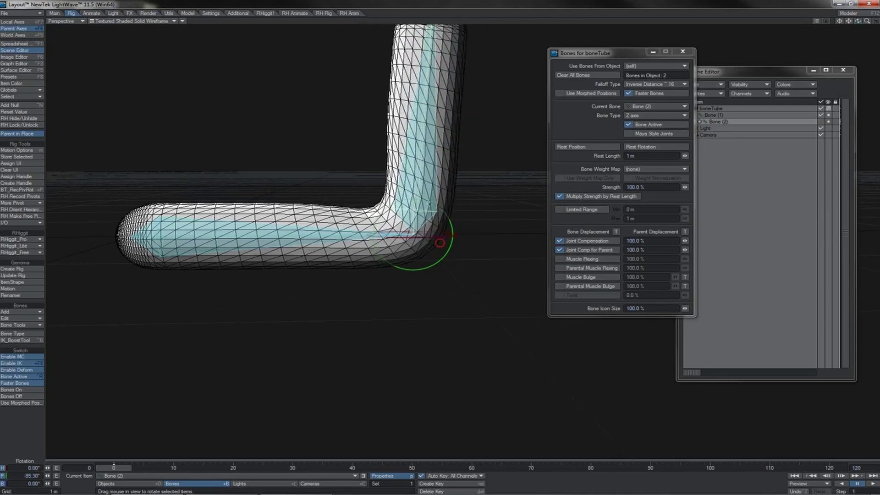
click(559, 259)
click(559, 259)
click(559, 259)
click(558, 259)
click(559, 259)
click(559, 259)
Compare the parent section of the tube with Parental Muscle Flexing off and on for Bone (2).
click(559, 268)
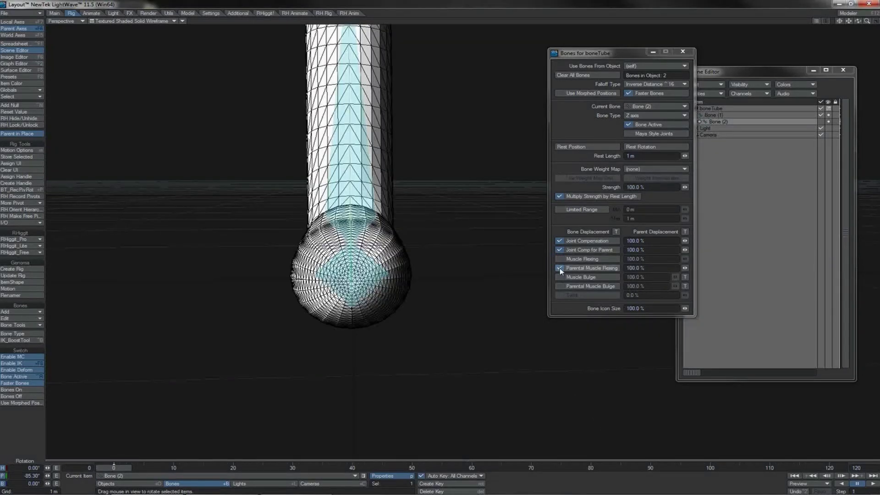
click(559, 268)
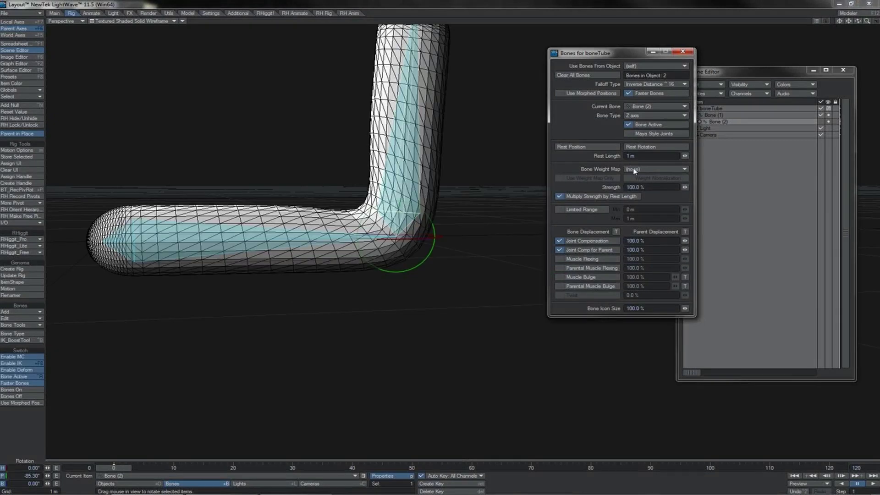
key(Up)
key(Down)
Bend Bone (2) to a pitch of about -104.1° and try varying the Parental Muscle Flexing amount.
drag(421, 209, 413, 234)
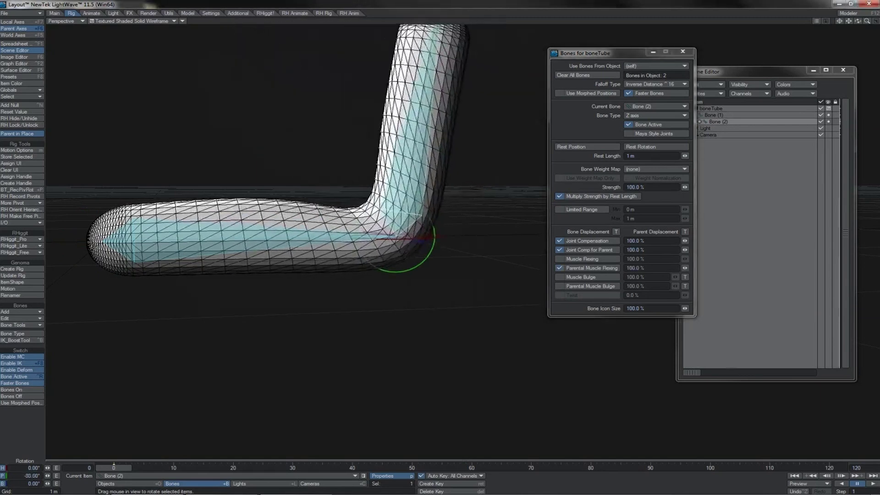
drag(413, 234, 413, 205)
mouse_move(438, 239)
mouse_down()
mouse_move(437, 229)
mouse_move(440, 242)
mouse_up()
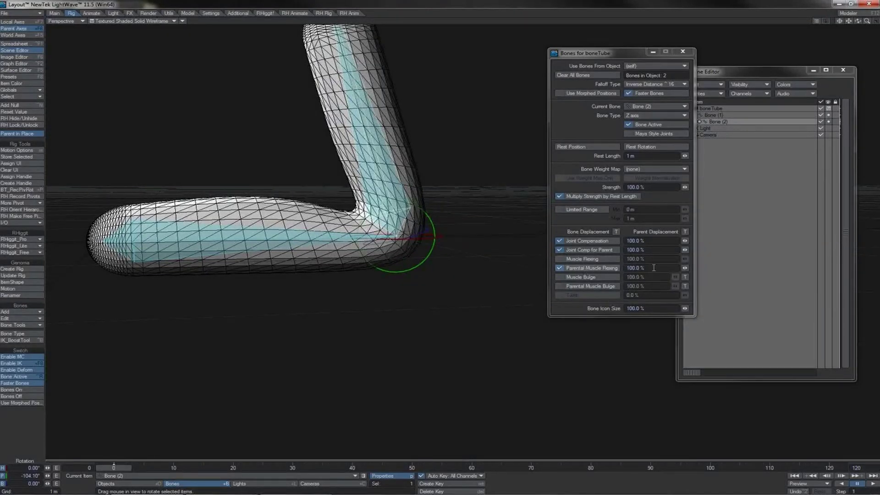
mouse_move(685, 268)
mouse_down()
mouse_move(660, 268)
mouse_move(681, 269)
mouse_up()
drag(666, 266, 618, 268)
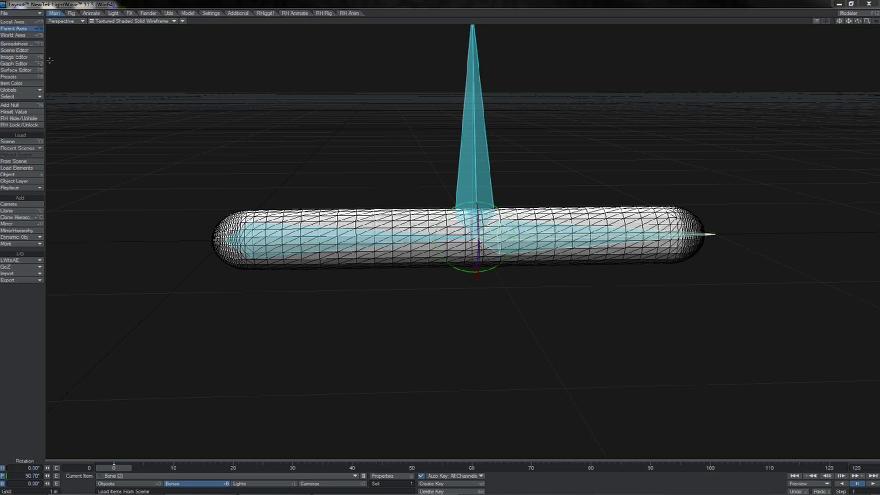
Open the Scene Editor and examine how Bone (1), Bone (3) and Bone (2) are parented.
click(19, 50)
click(649, 85)
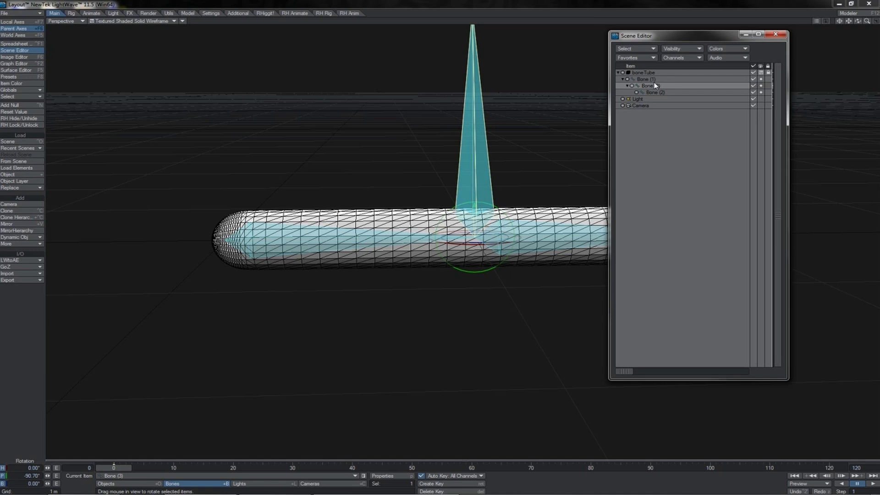
key(Up)
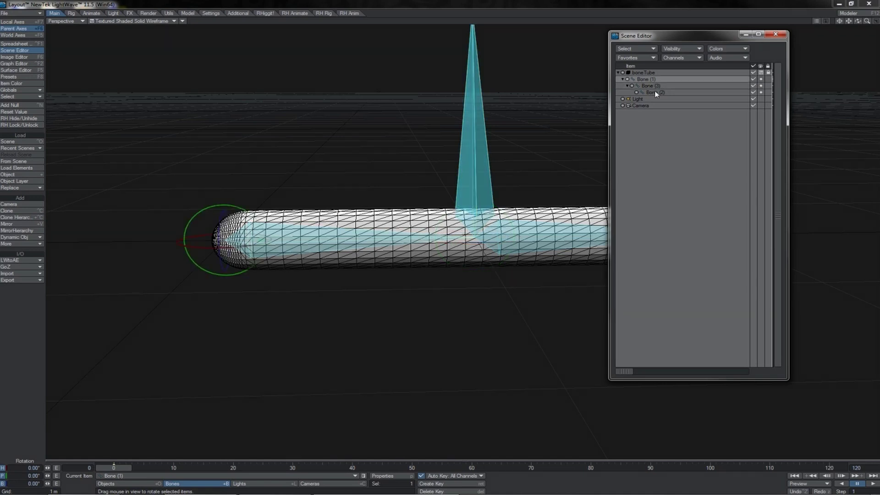
ctrl+click(657, 92)
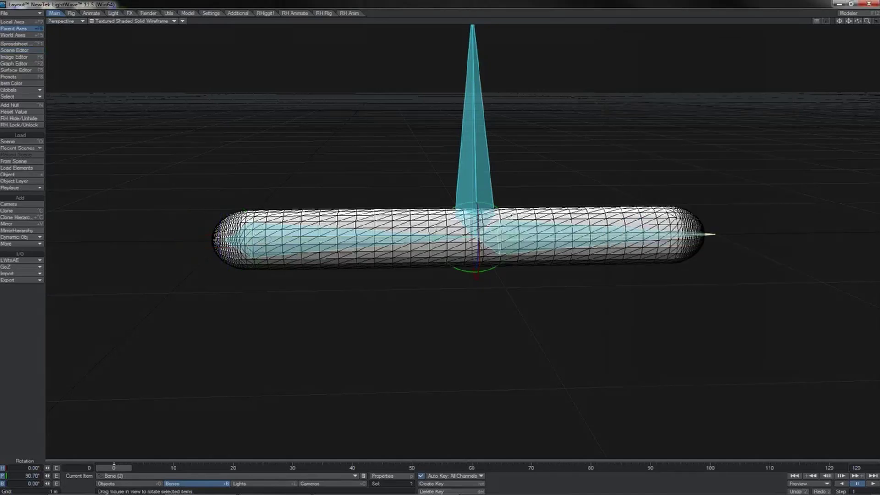
Bend Bone (2) to a pitch of about 174.2° and enable its Joint Compensation and Joint Comp for Parent.
drag(491, 204, 515, 244)
key(p)
click(251, 310)
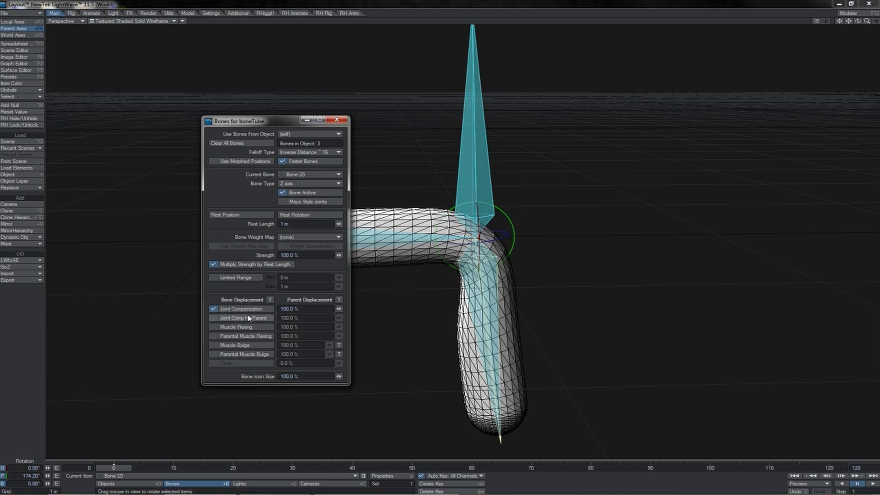
click(248, 319)
Compare Bone (3)'s settings with Bone (2)'s and check the effect of toggling Joint Comp for Parent on Bone (2).
click(480, 157)
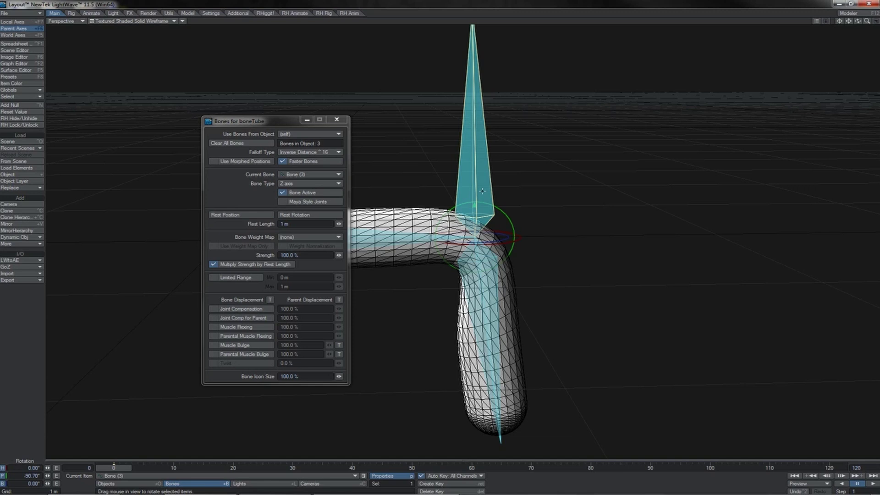
click(482, 288)
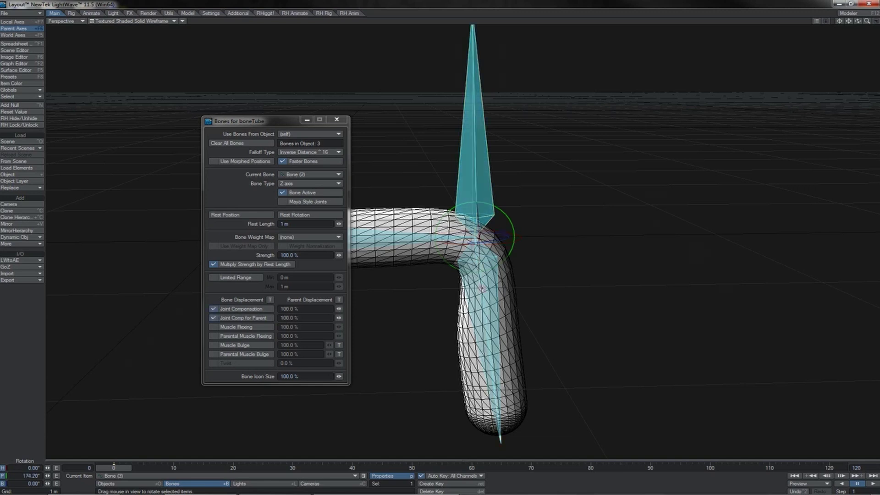
click(265, 321)
click(265, 321)
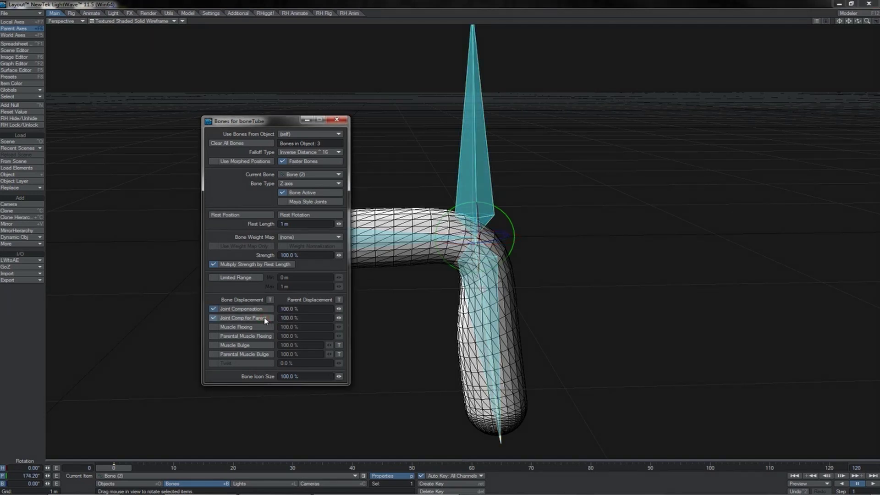
click(476, 188)
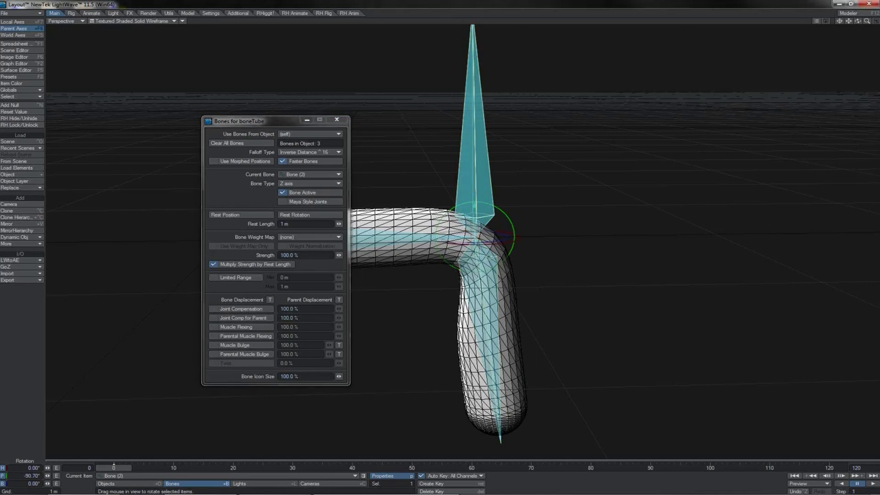
click(482, 277)
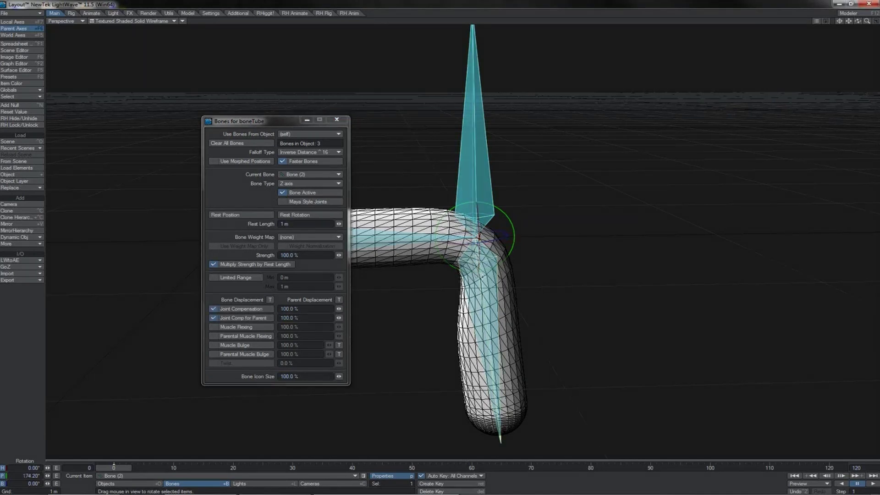
click(236, 319)
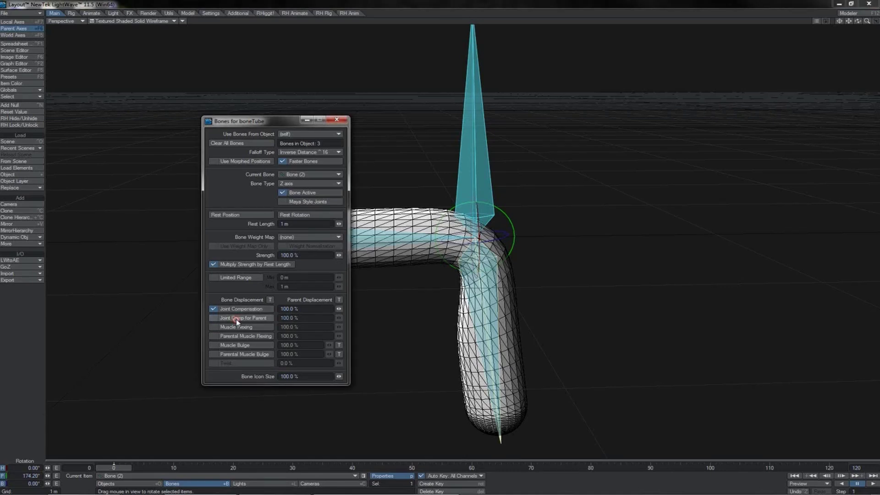
click(236, 320)
Enable Muscle Flexing and Parental Muscle Flexing for Bone (2) and close the bone properties.
click(237, 329)
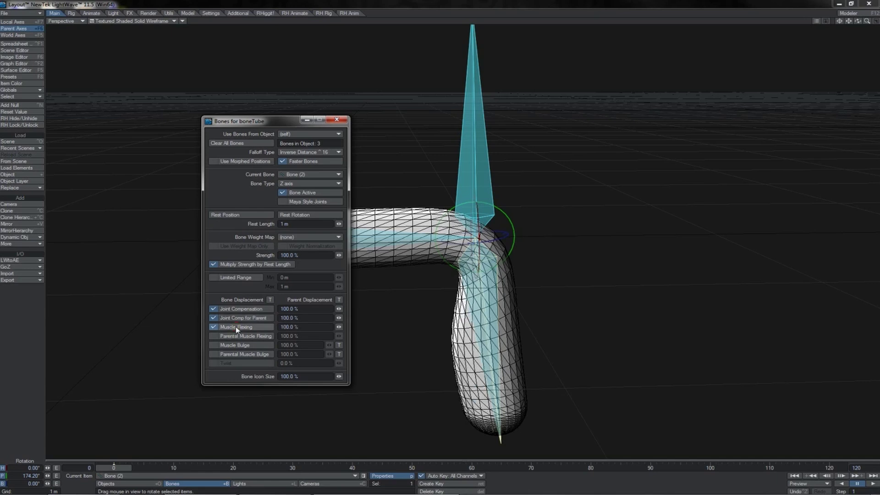
click(234, 336)
click(337, 119)
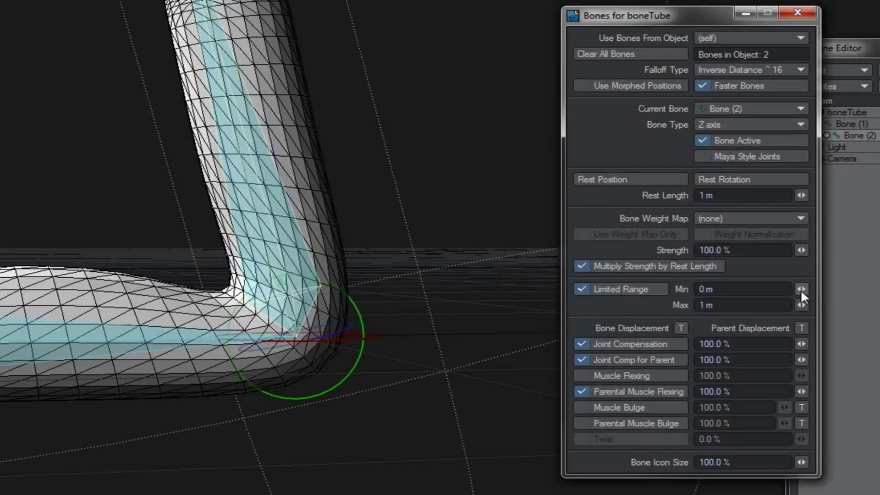
Try a Limited Range maximum of 926 mm on Bone (2), and lower its Strength to 2% with Limited Range off.
drag(800, 304, 735, 304)
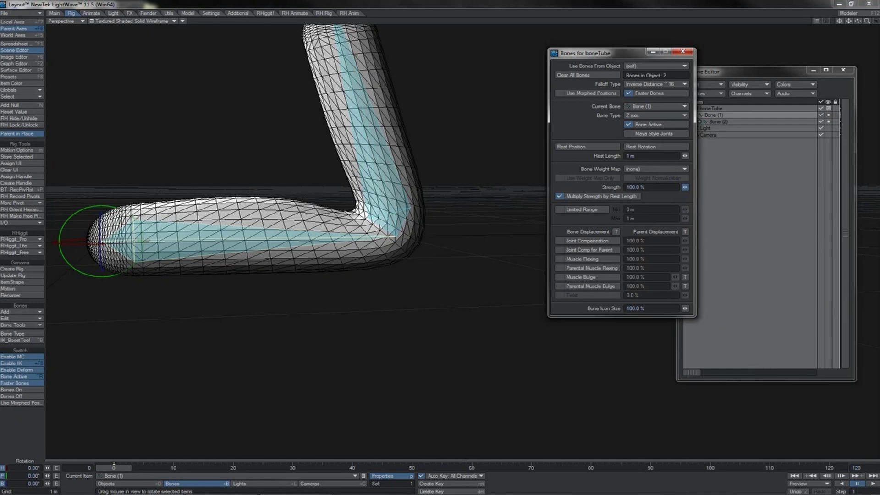
drag(685, 187, 666, 187)
key(Down)
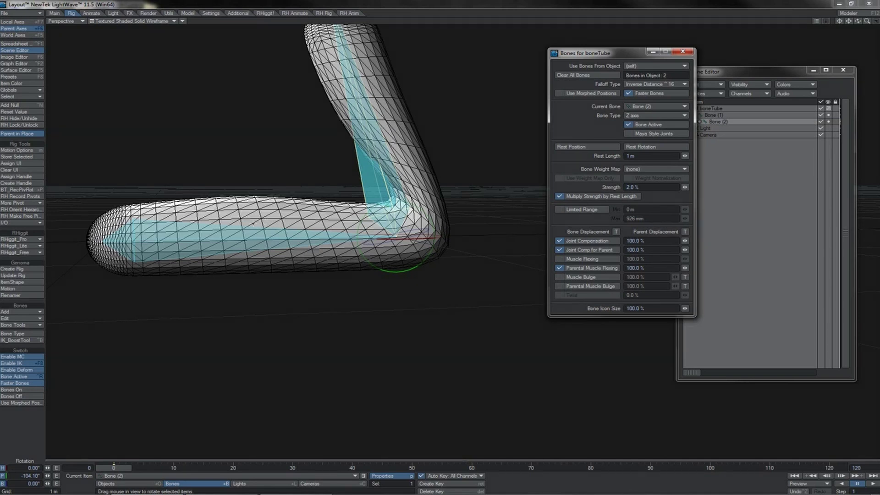
Compare the Strength settings of Bone (1) and Bone (2), and raise Bone (2)'s Strength to 47%.
click(254, 237)
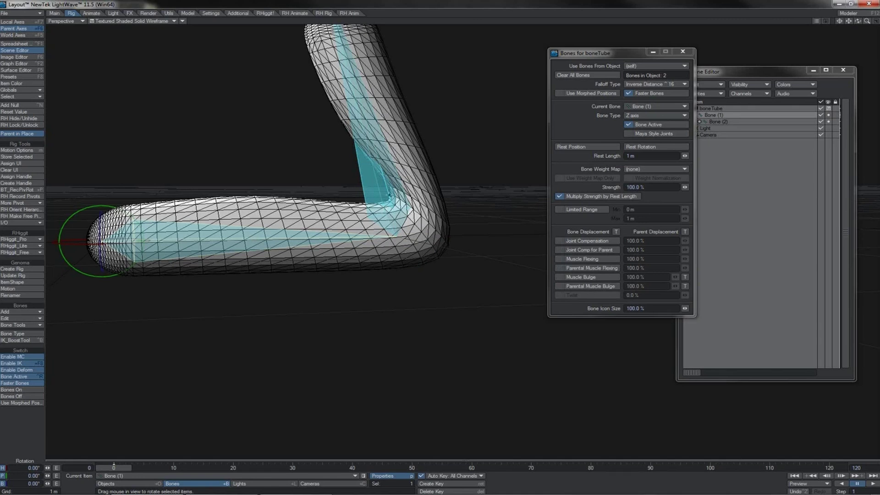
click(388, 196)
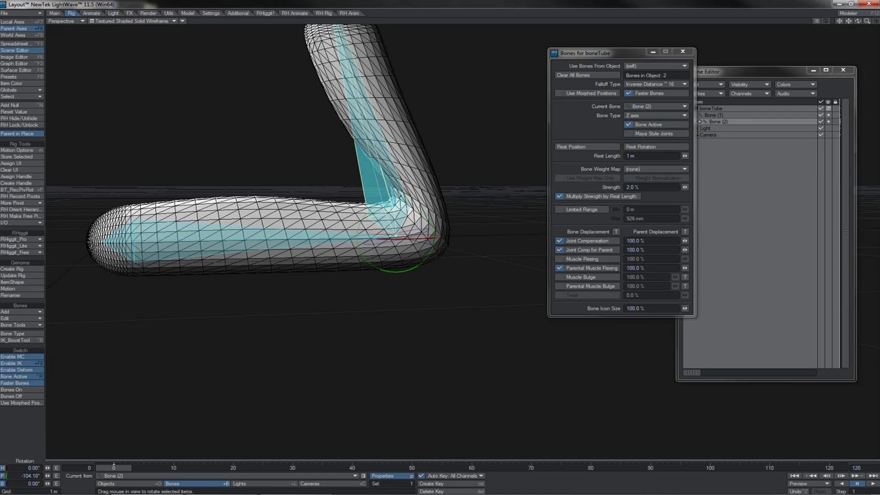
click(296, 241)
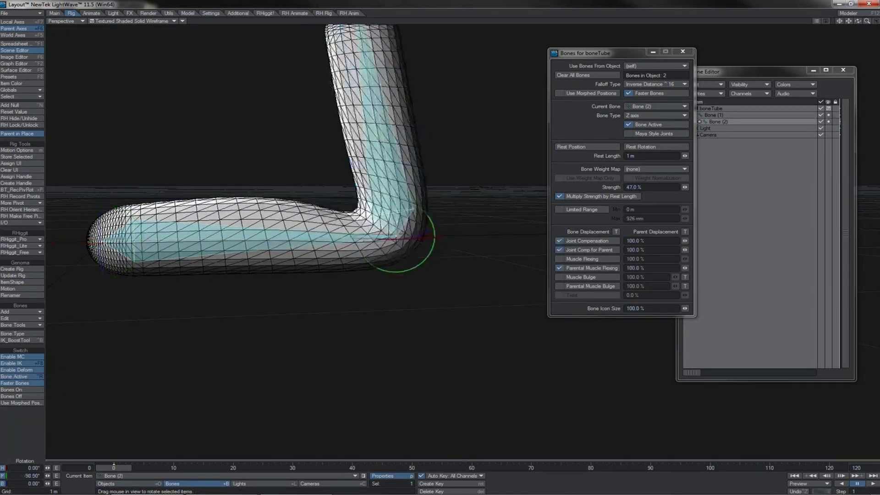
Straighten Bone (2) to a pitch of 0°, try a Bone Icon Size of 513% and reduce it to 111%.
drag(431, 222, 440, 243)
key(ctrl+z)
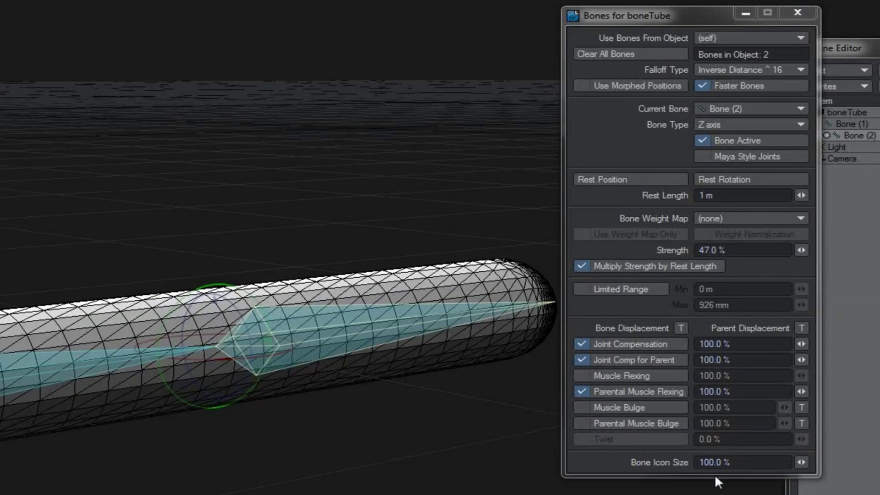
drag(799, 461, 855, 461)
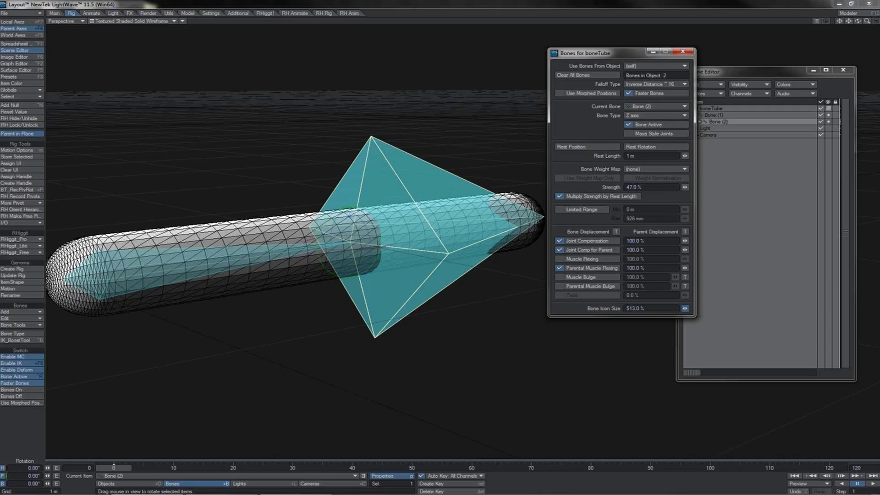
mouse_move(685, 309)
mouse_down()
mouse_move(594, 308)
mouse_move(685, 311)
mouse_up()
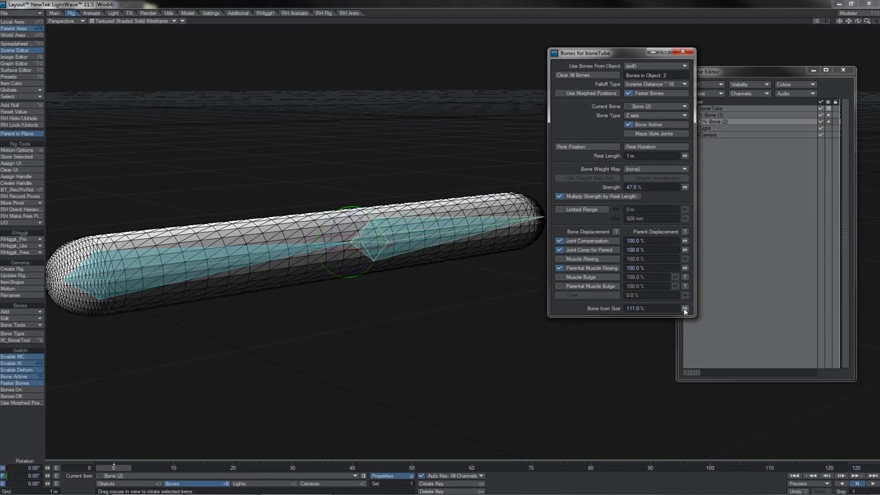